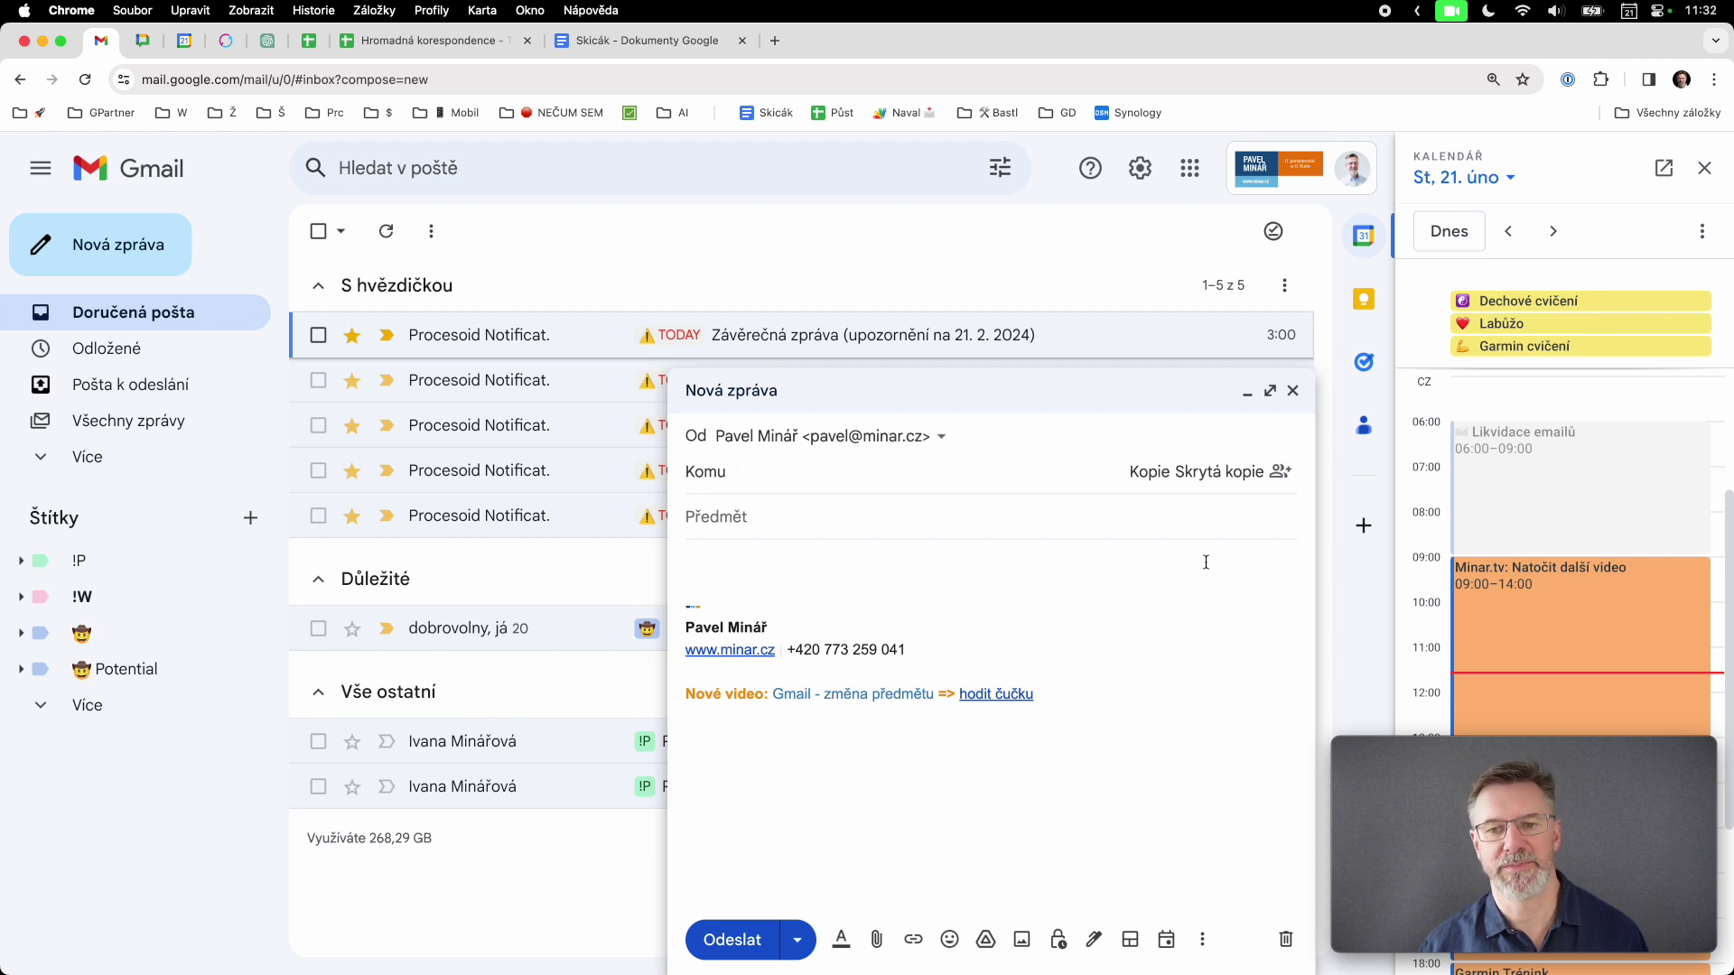
# - Turn on mail merge for the new message and review the recipient columns in the Hromadná korespondence spreadsheet
pyautogui.click(1281, 474)
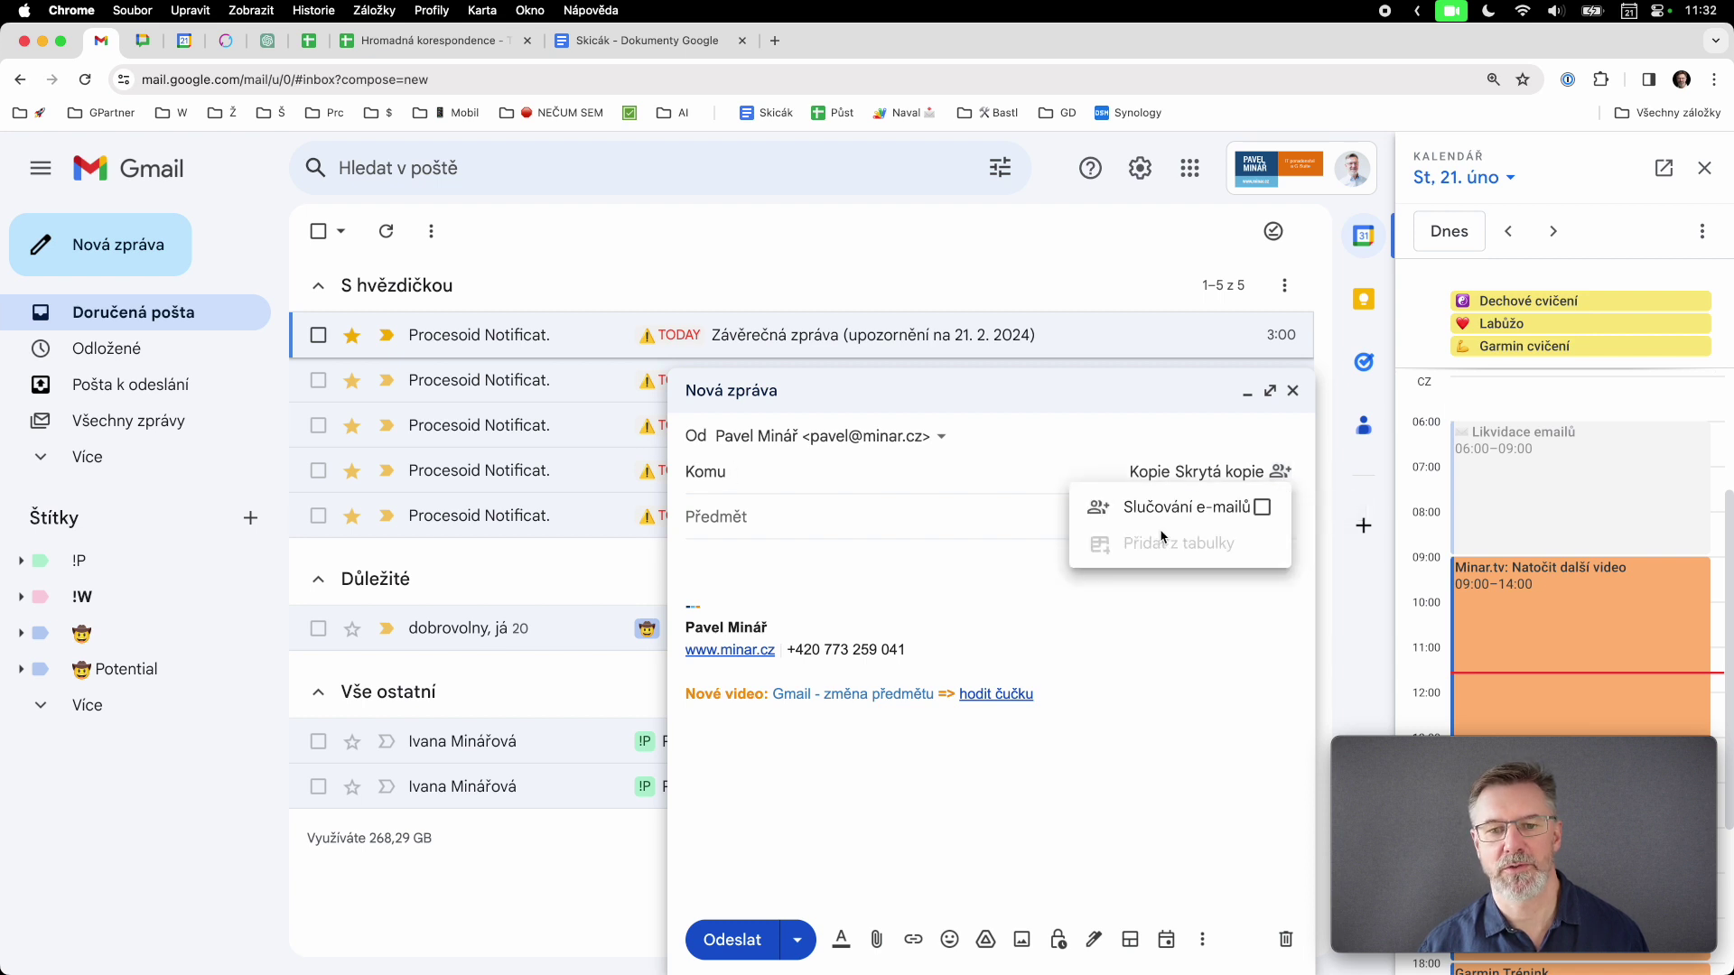
pyautogui.click(1261, 509)
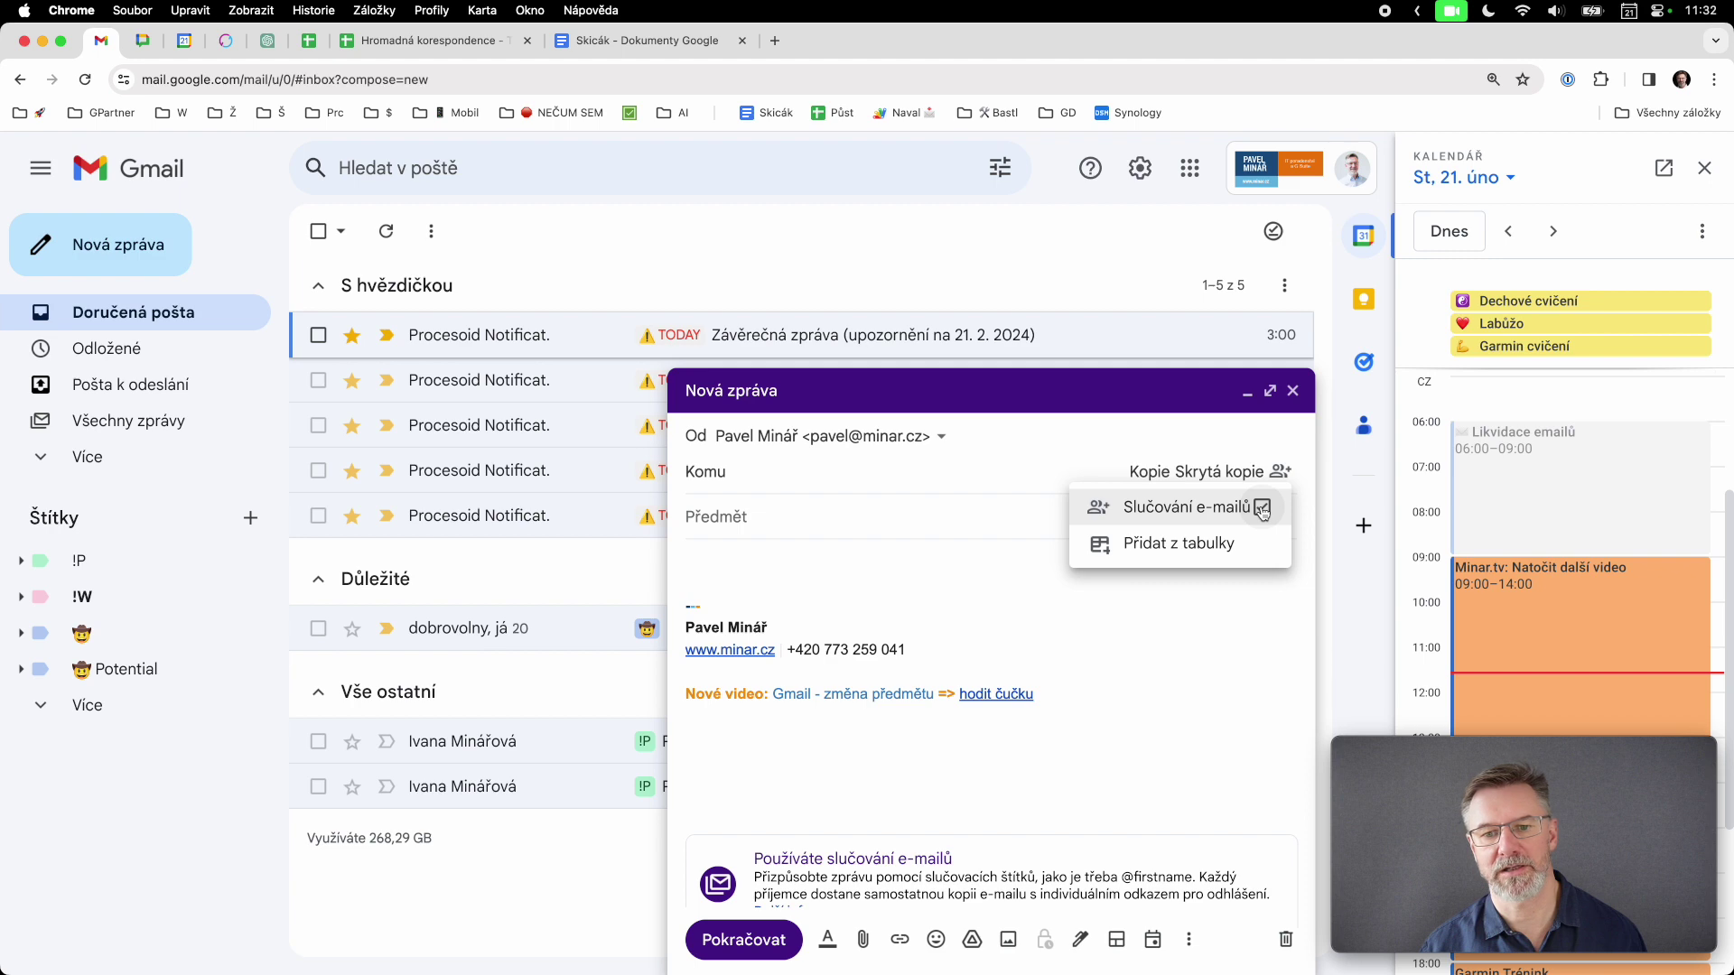
pyautogui.click(448, 47)
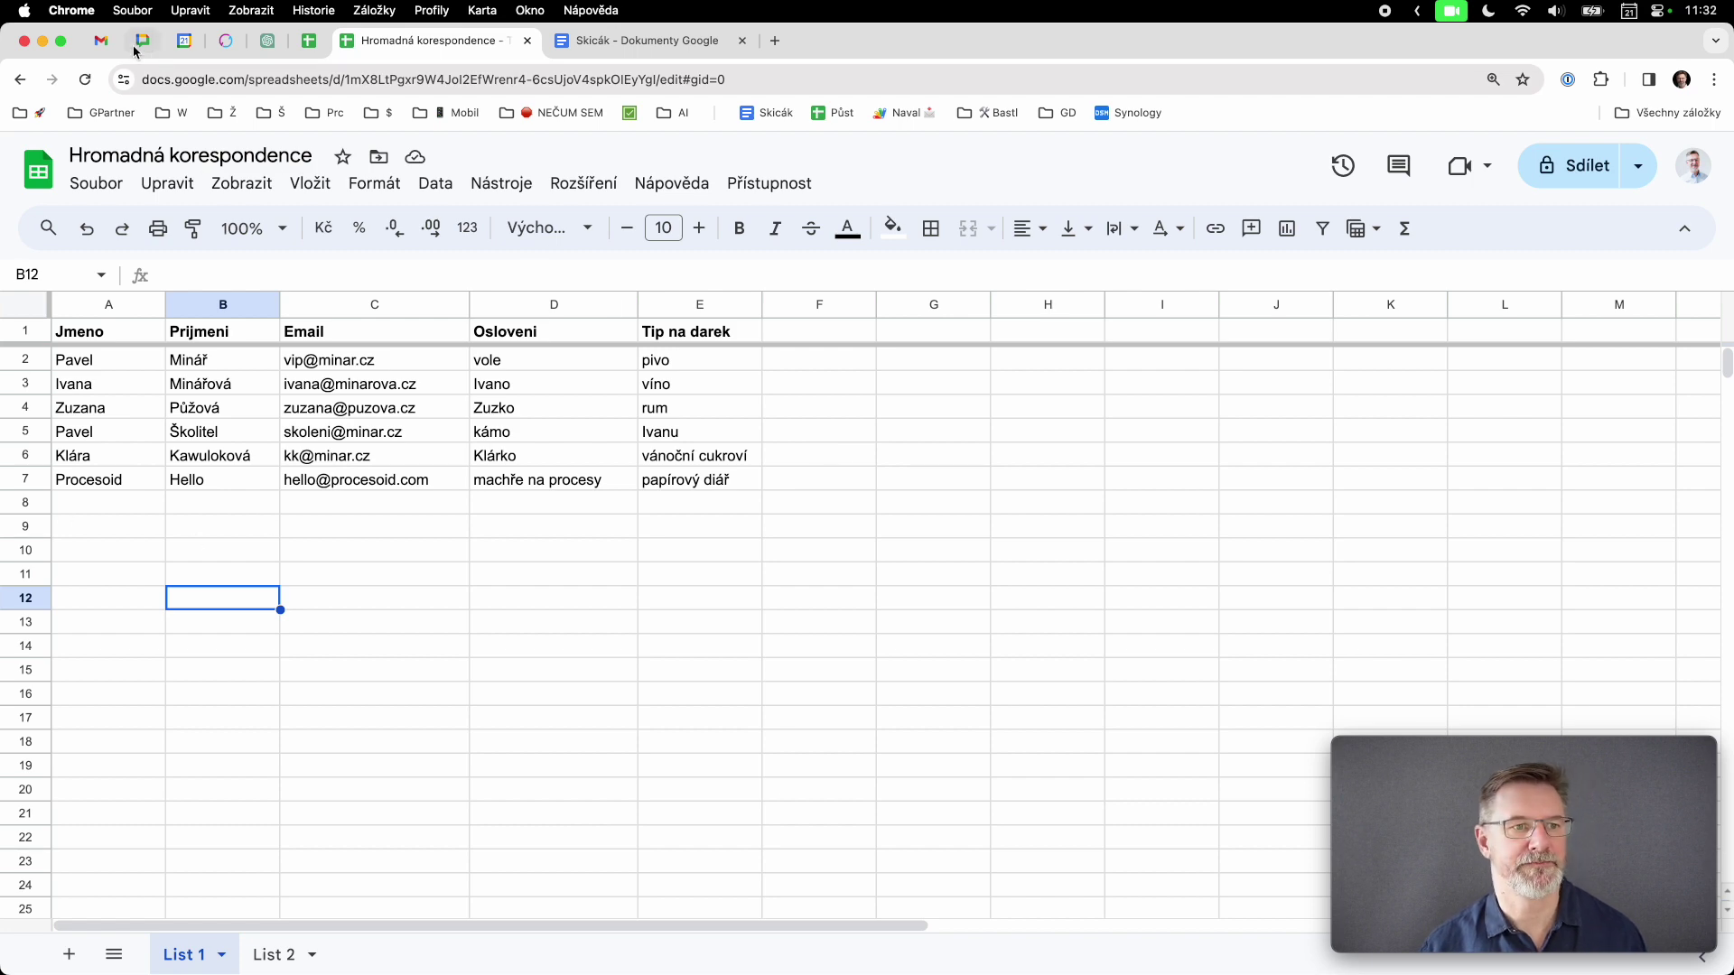
pyautogui.click(102, 41)
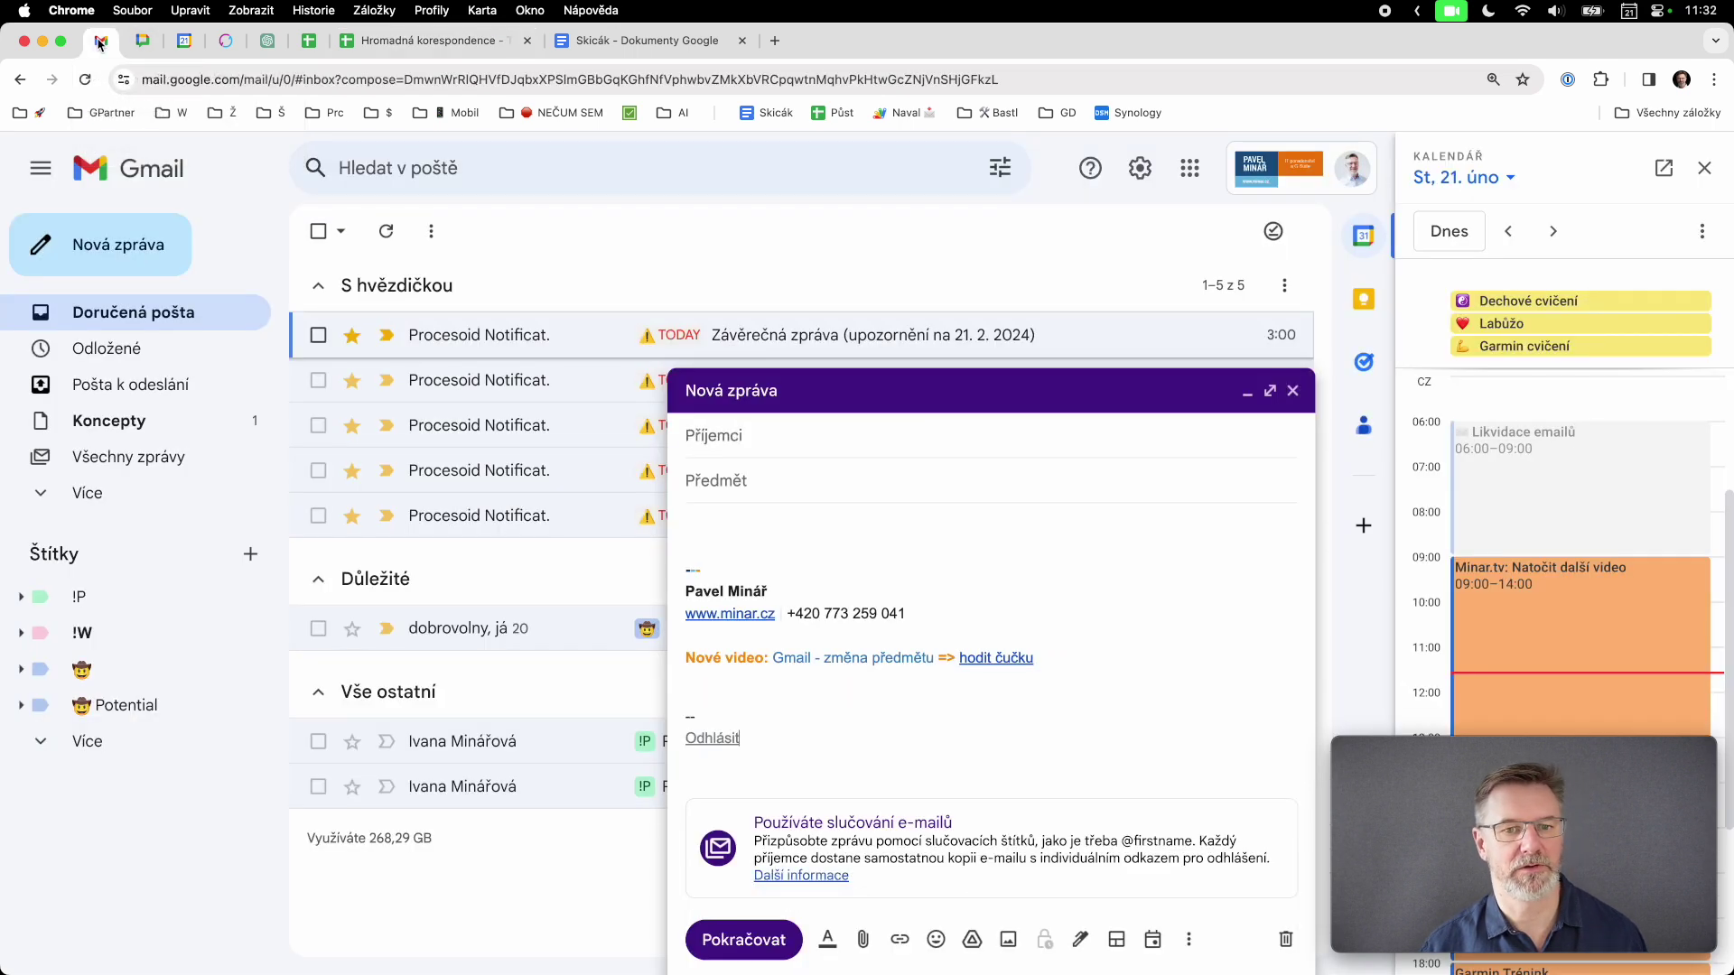
# - Insert the Hromadná korespondence spreadsheet as the recipient source of the mail merge message
pyautogui.click(847, 437)
pyautogui.click(1279, 471)
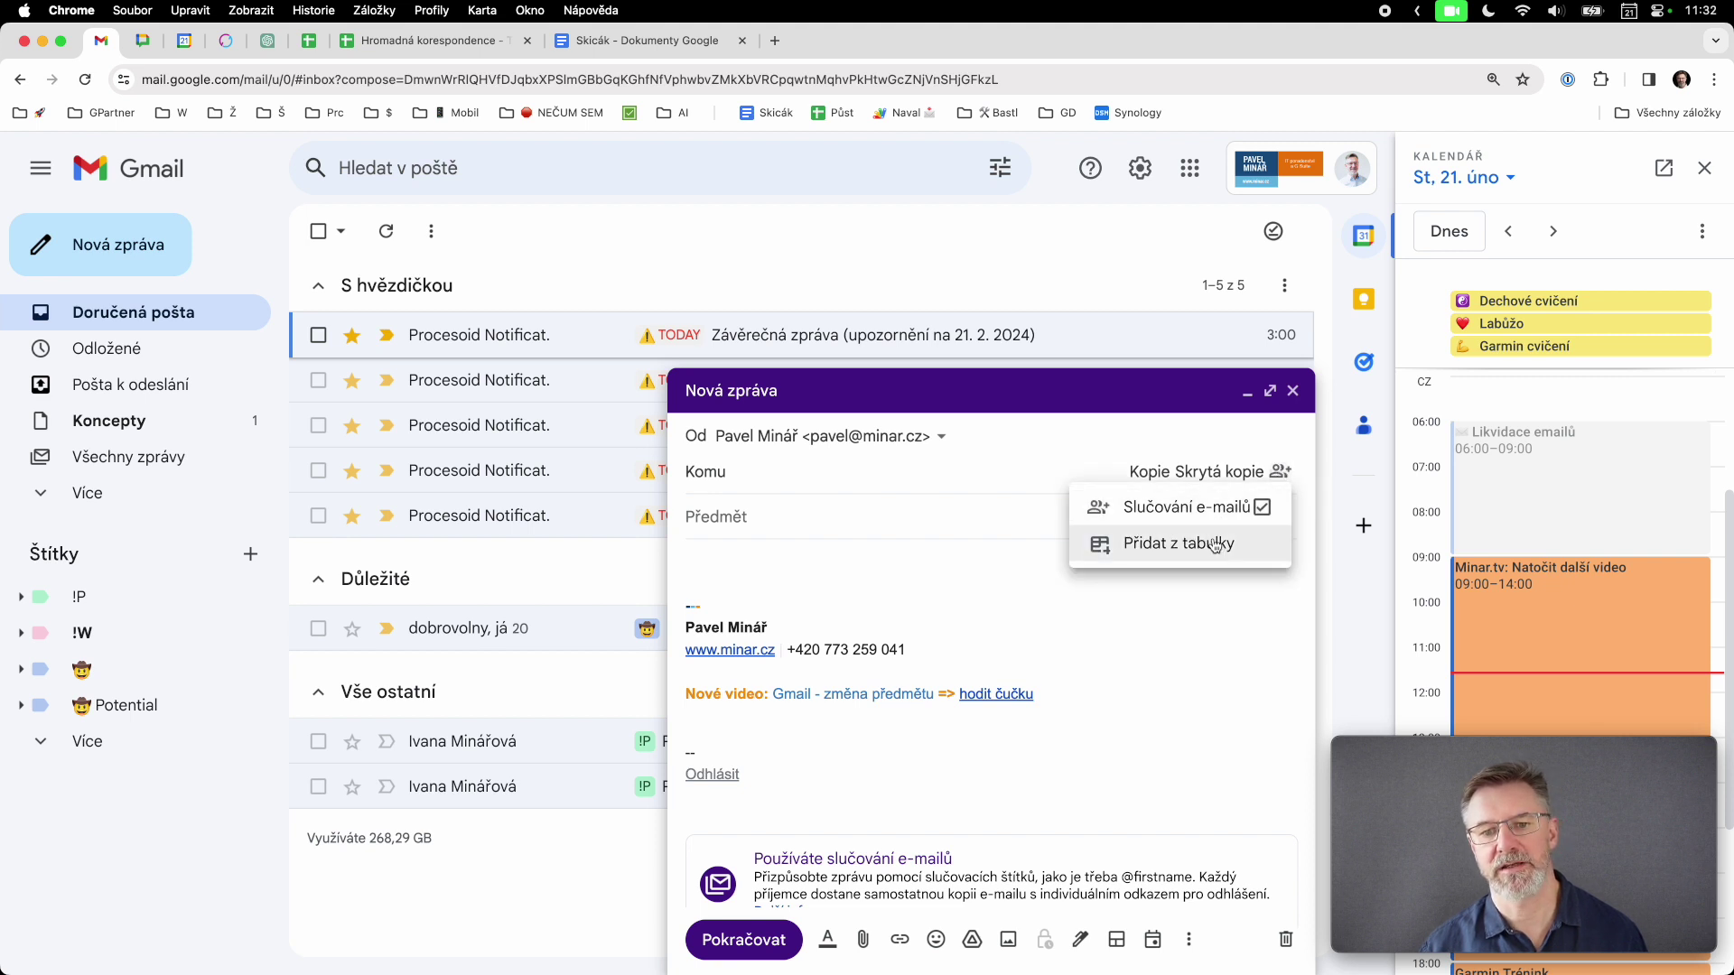
pyautogui.click(1179, 543)
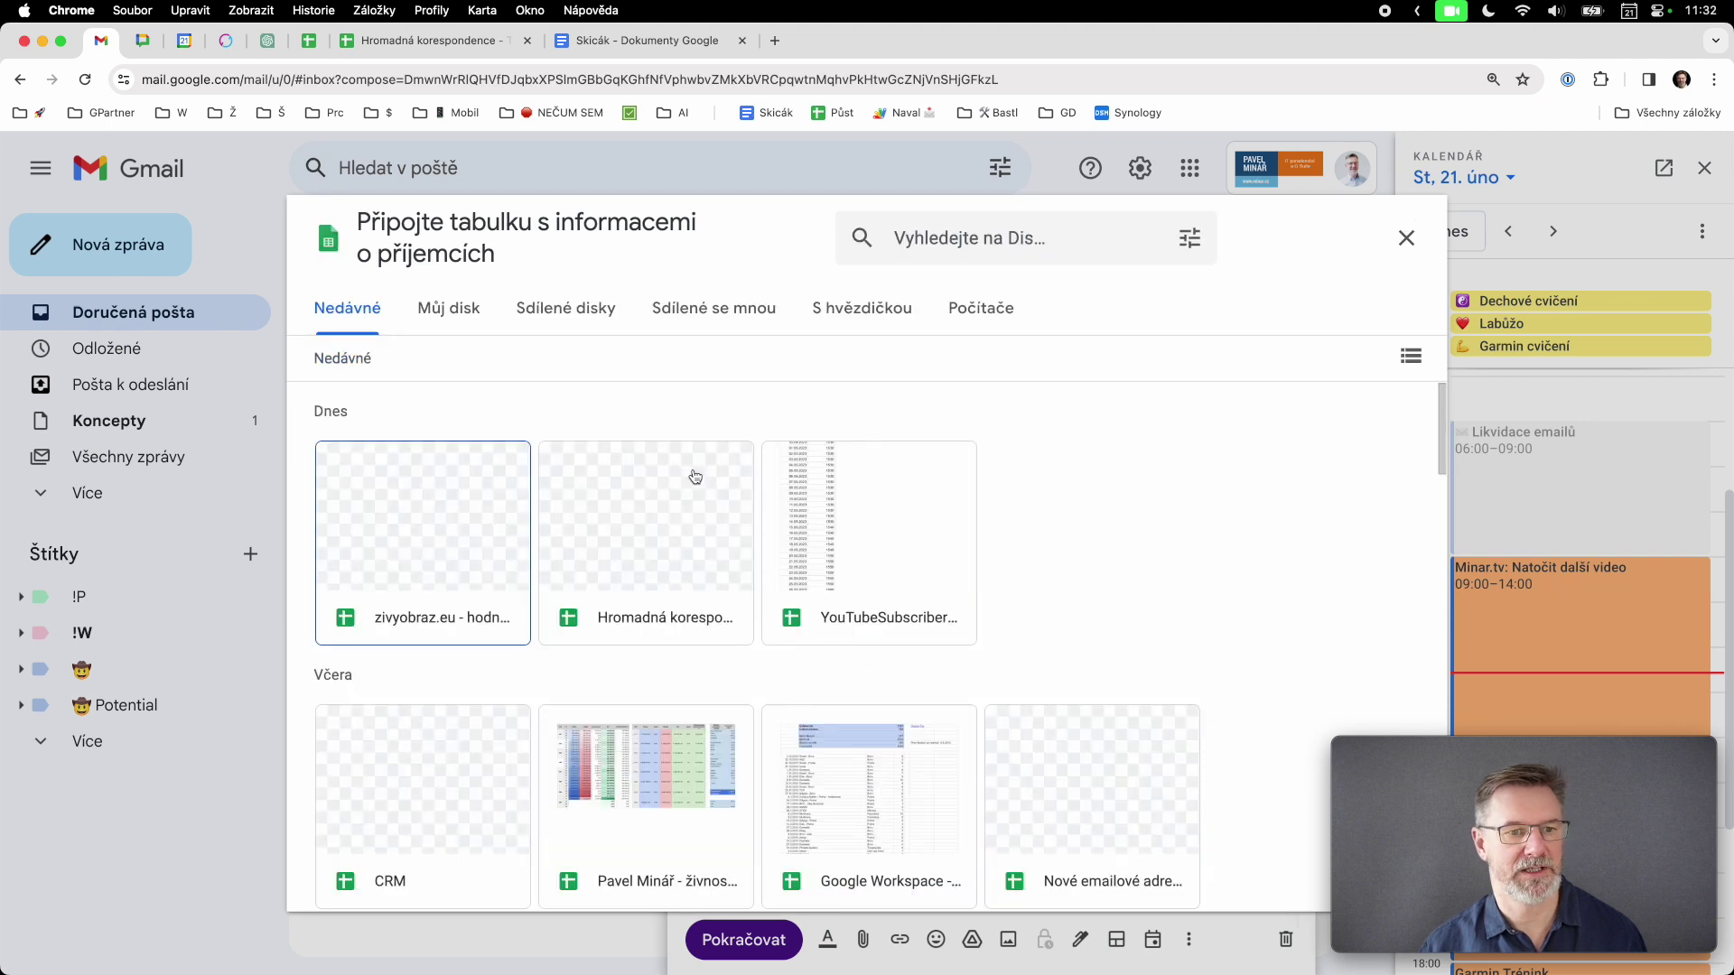
pyautogui.click(632, 512)
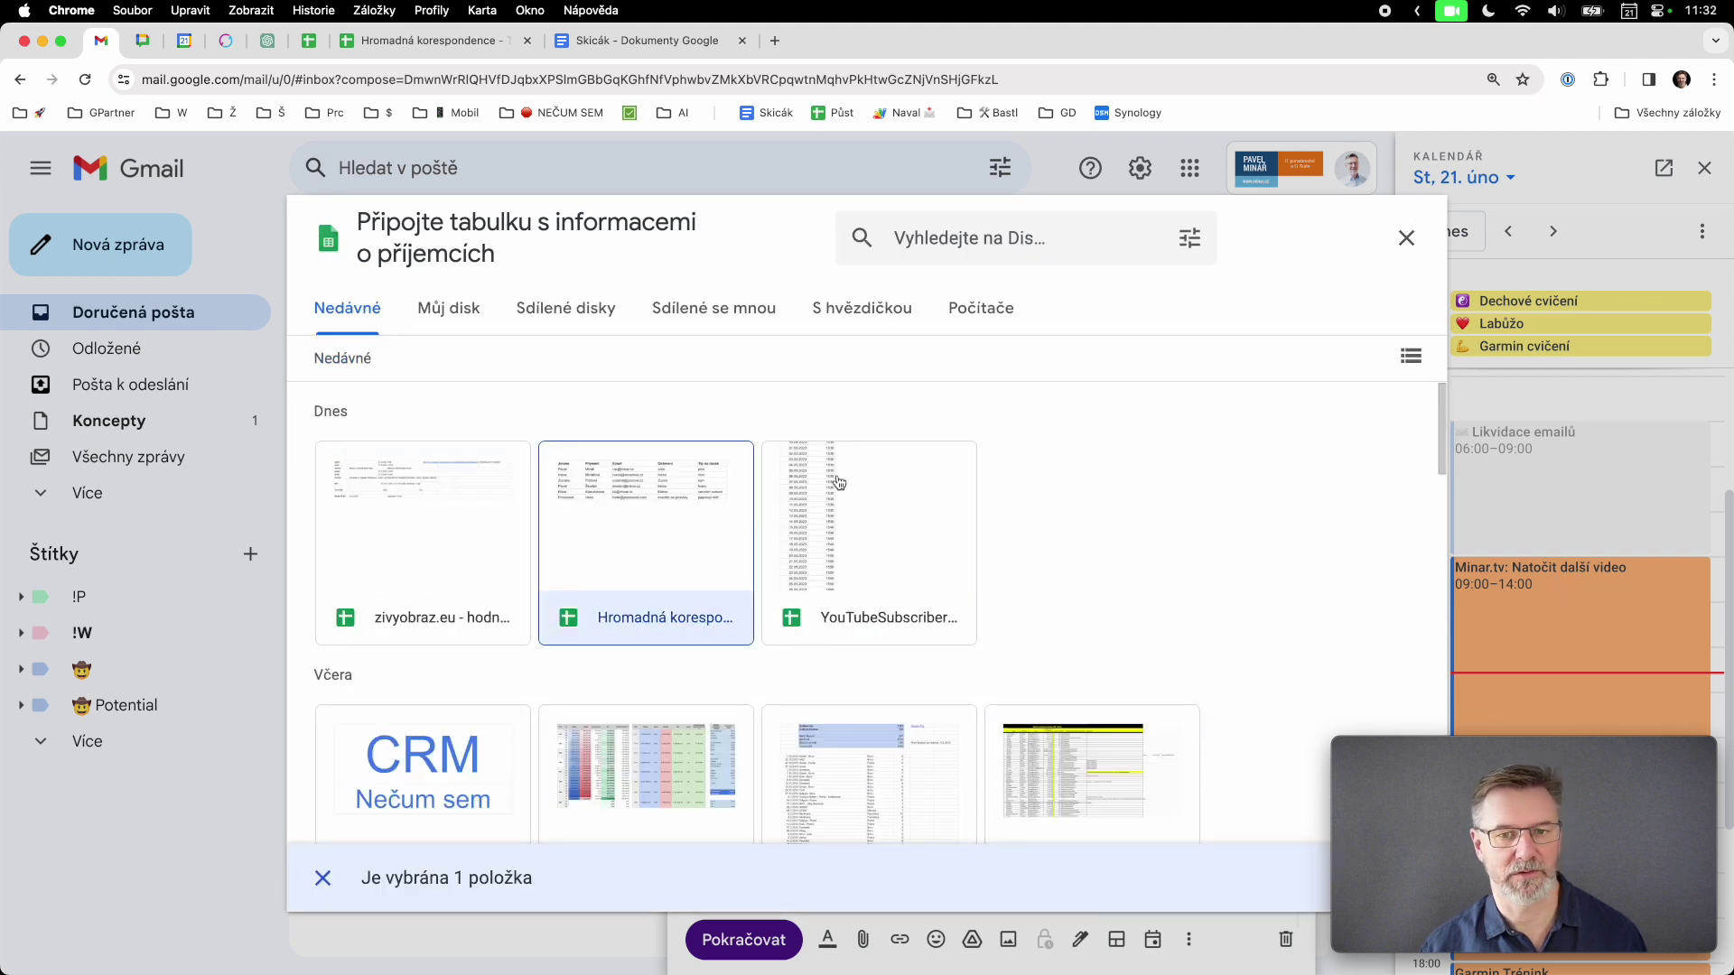
pyautogui.moveTo(1510, 761); pyautogui.dragTo(1510, 645)
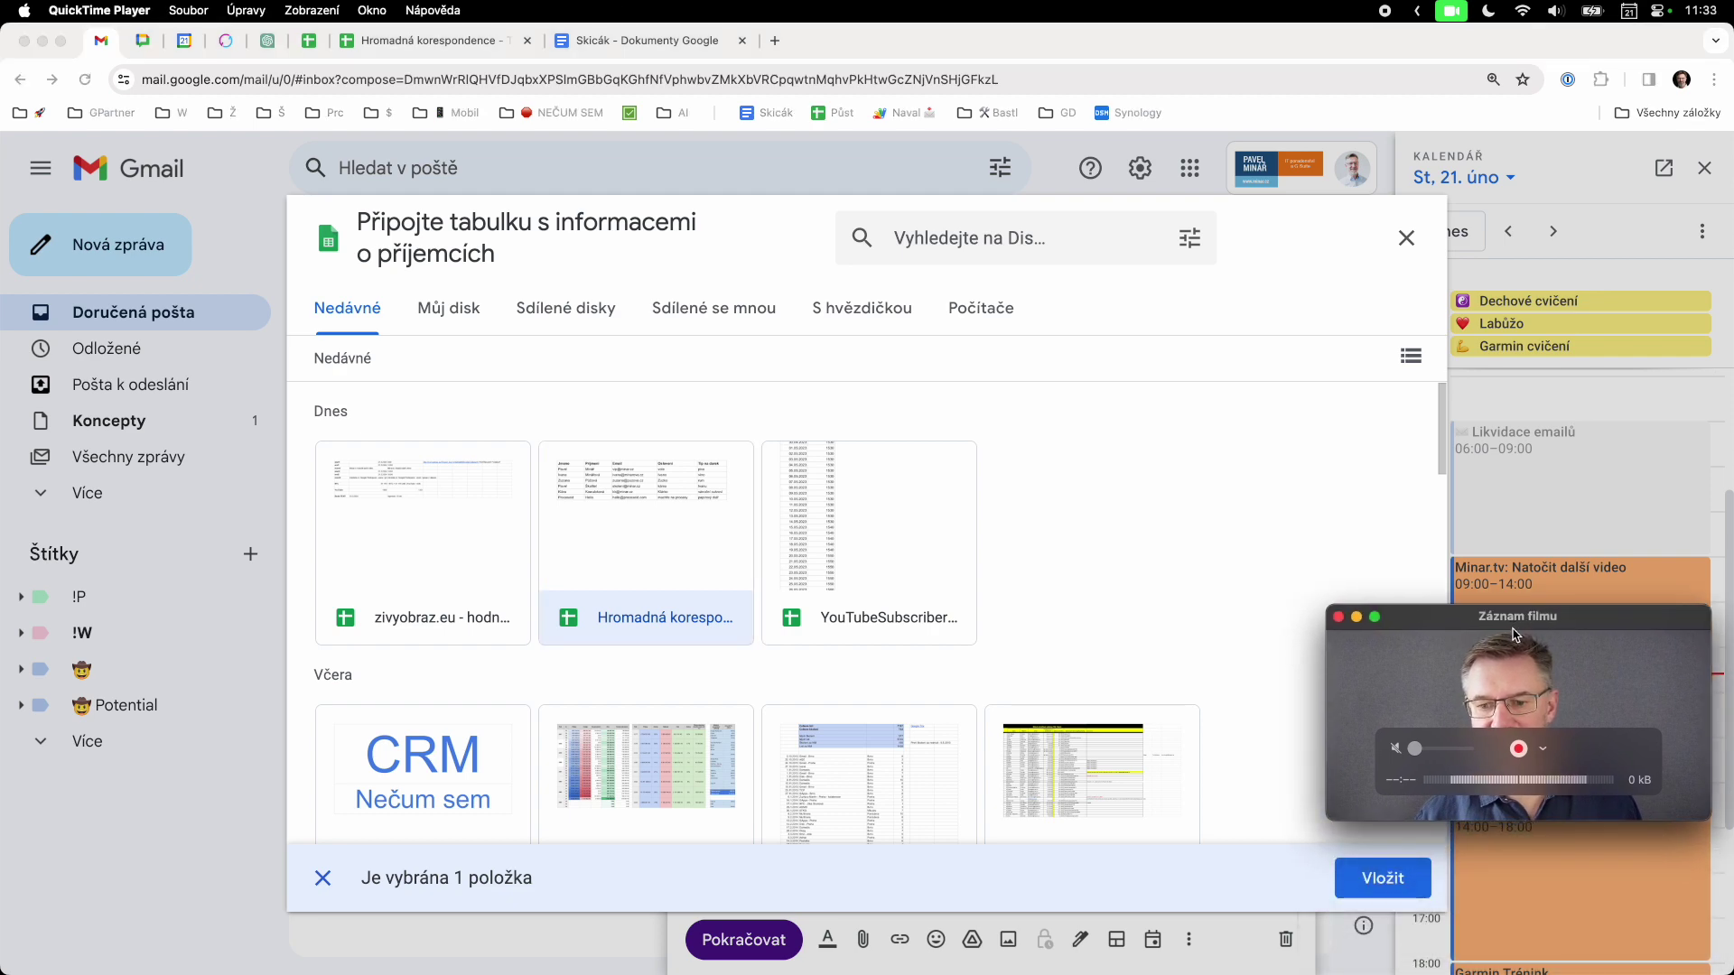
pyautogui.click(1365, 889)
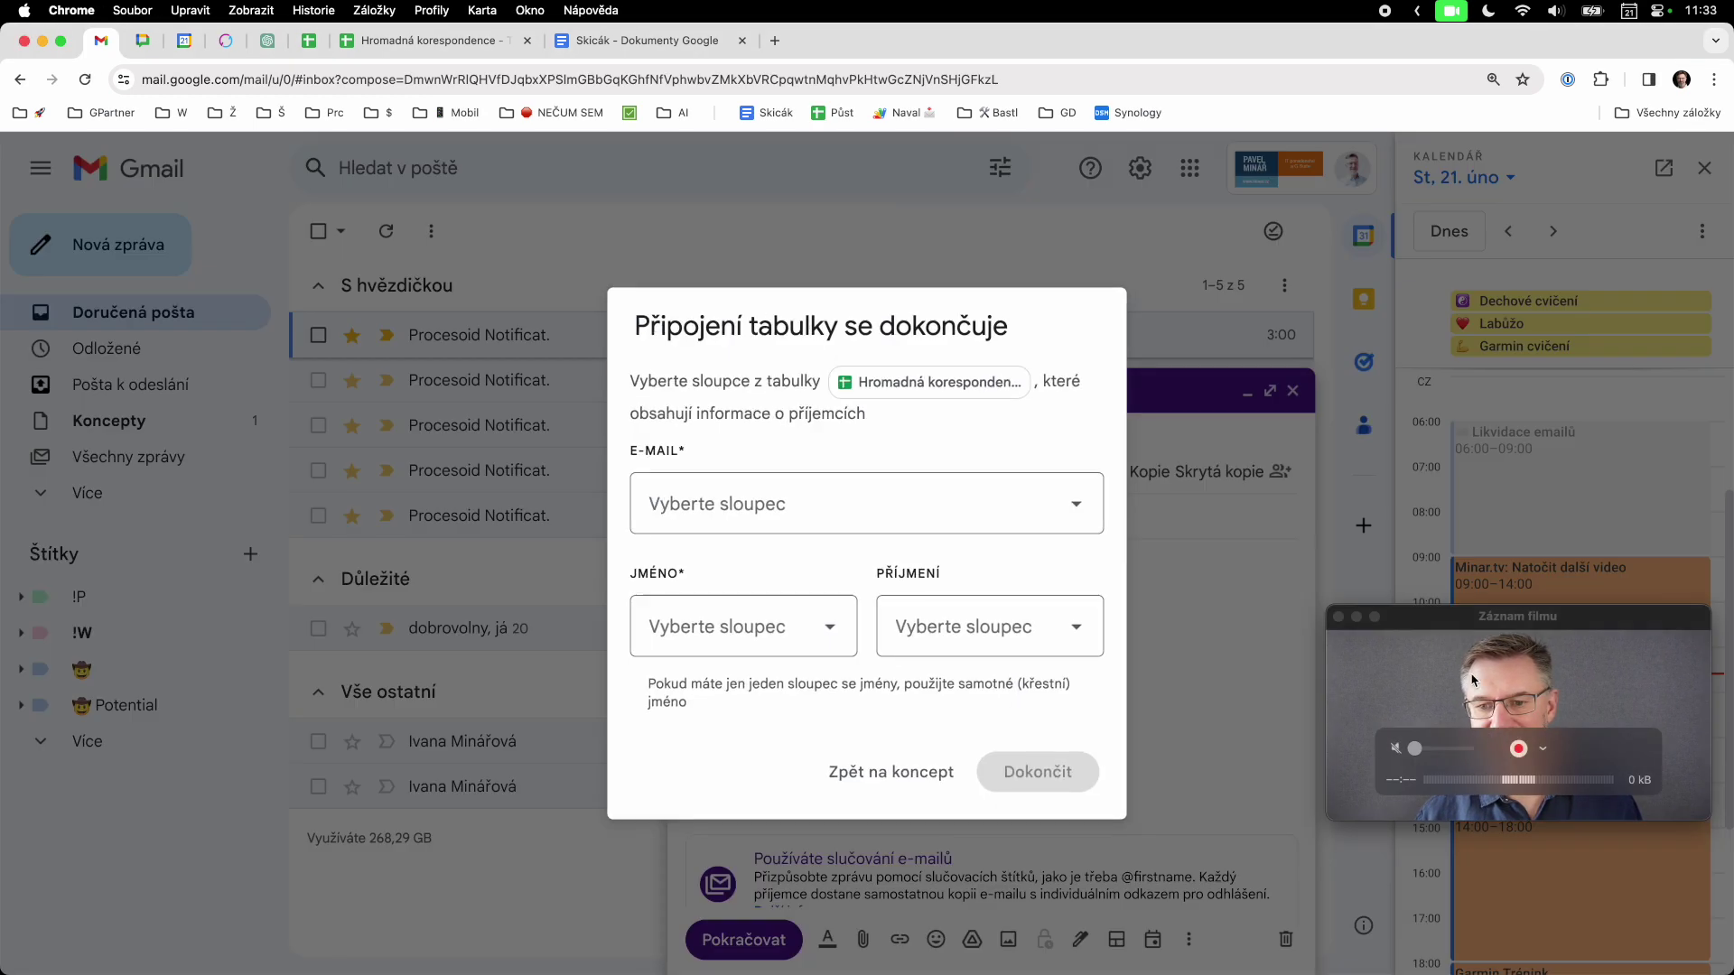
pyautogui.click(1438, 616)
pyautogui.moveTo(1439, 616); pyautogui.dragTo(1451, 742)
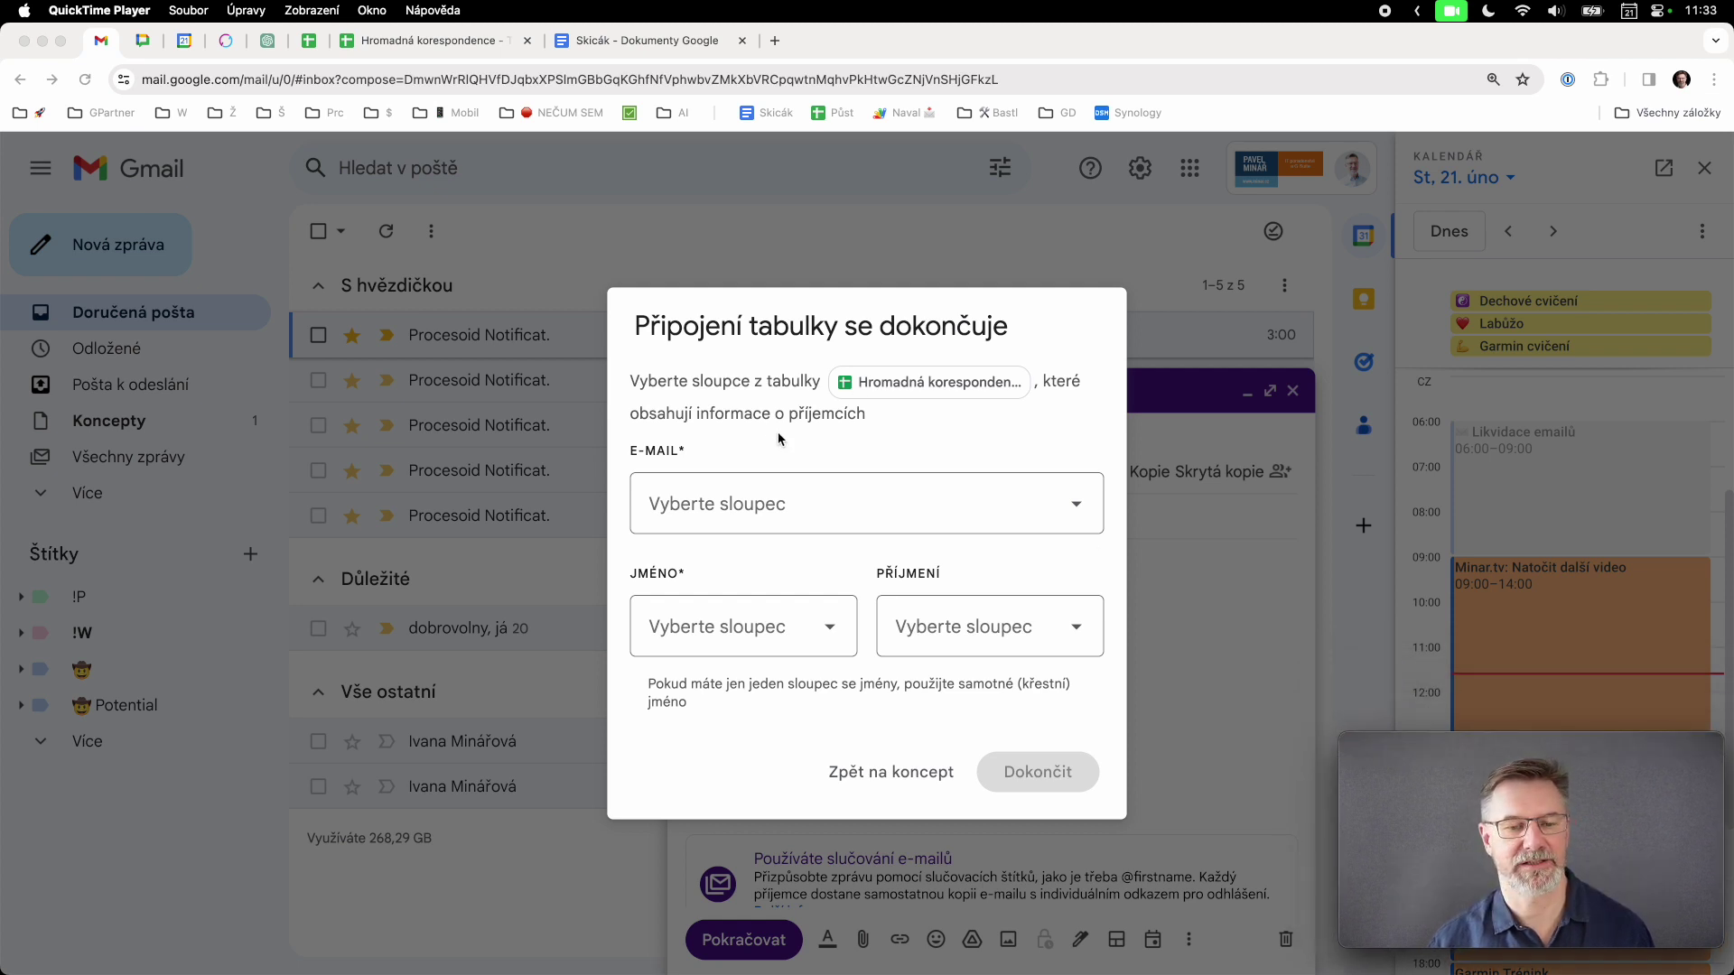
pyautogui.click(765, 502)
pyautogui.click(765, 502)
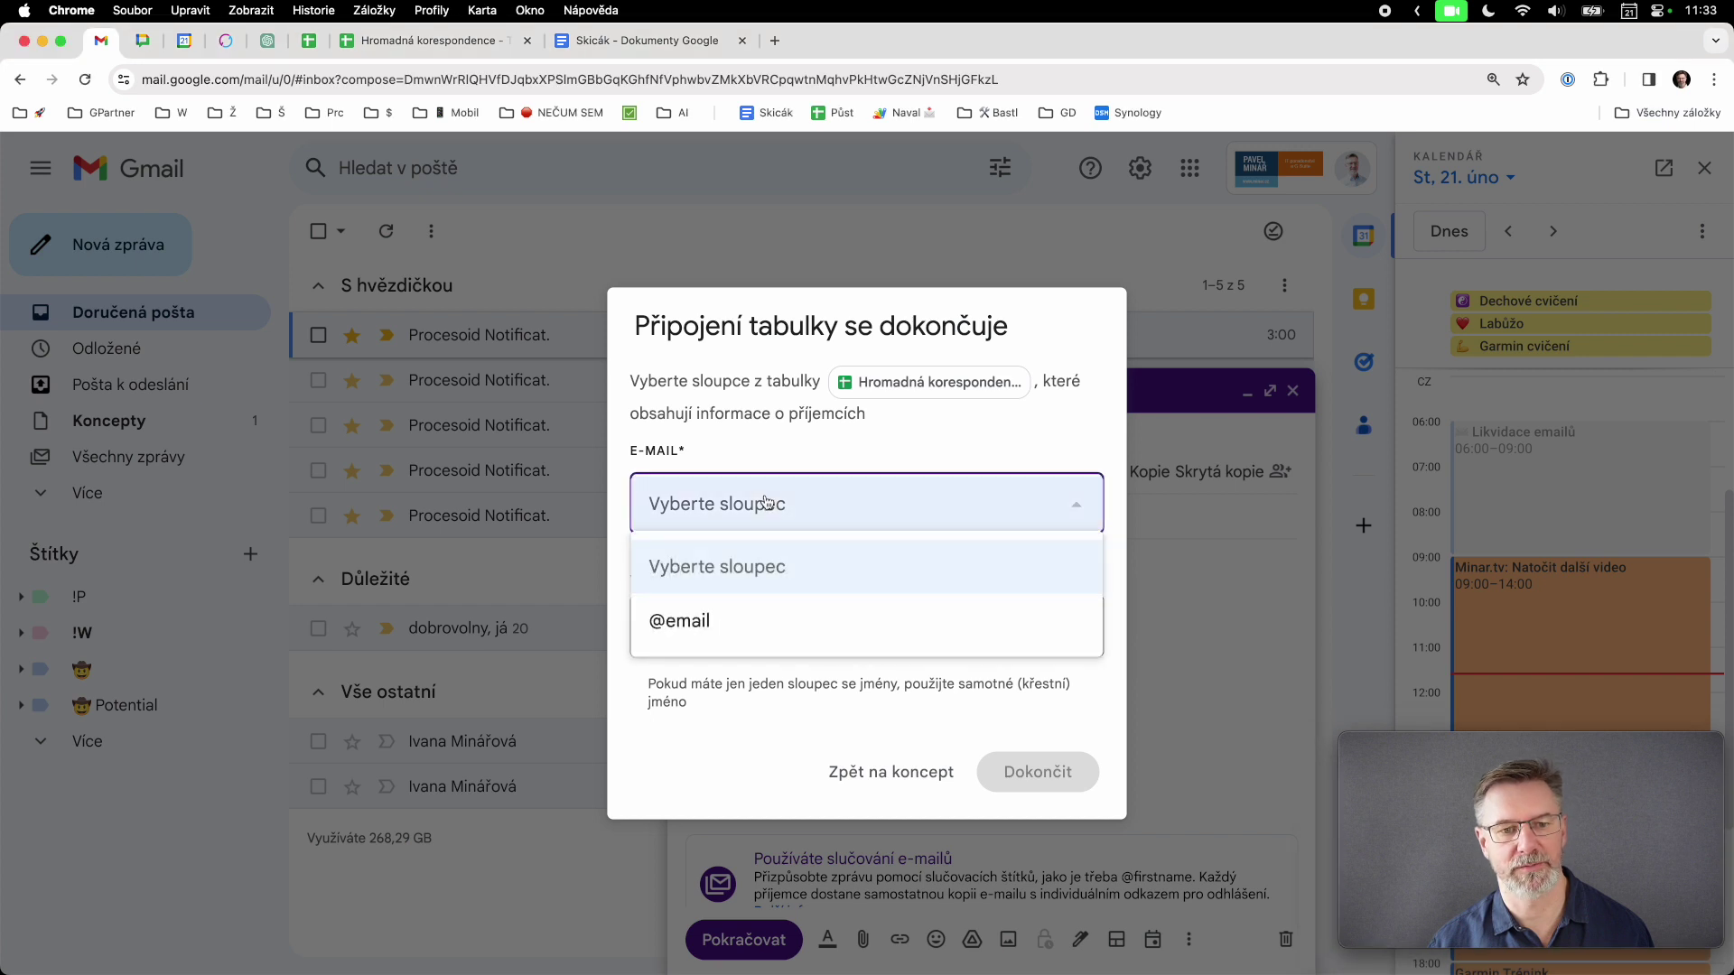
pyautogui.click(709, 619)
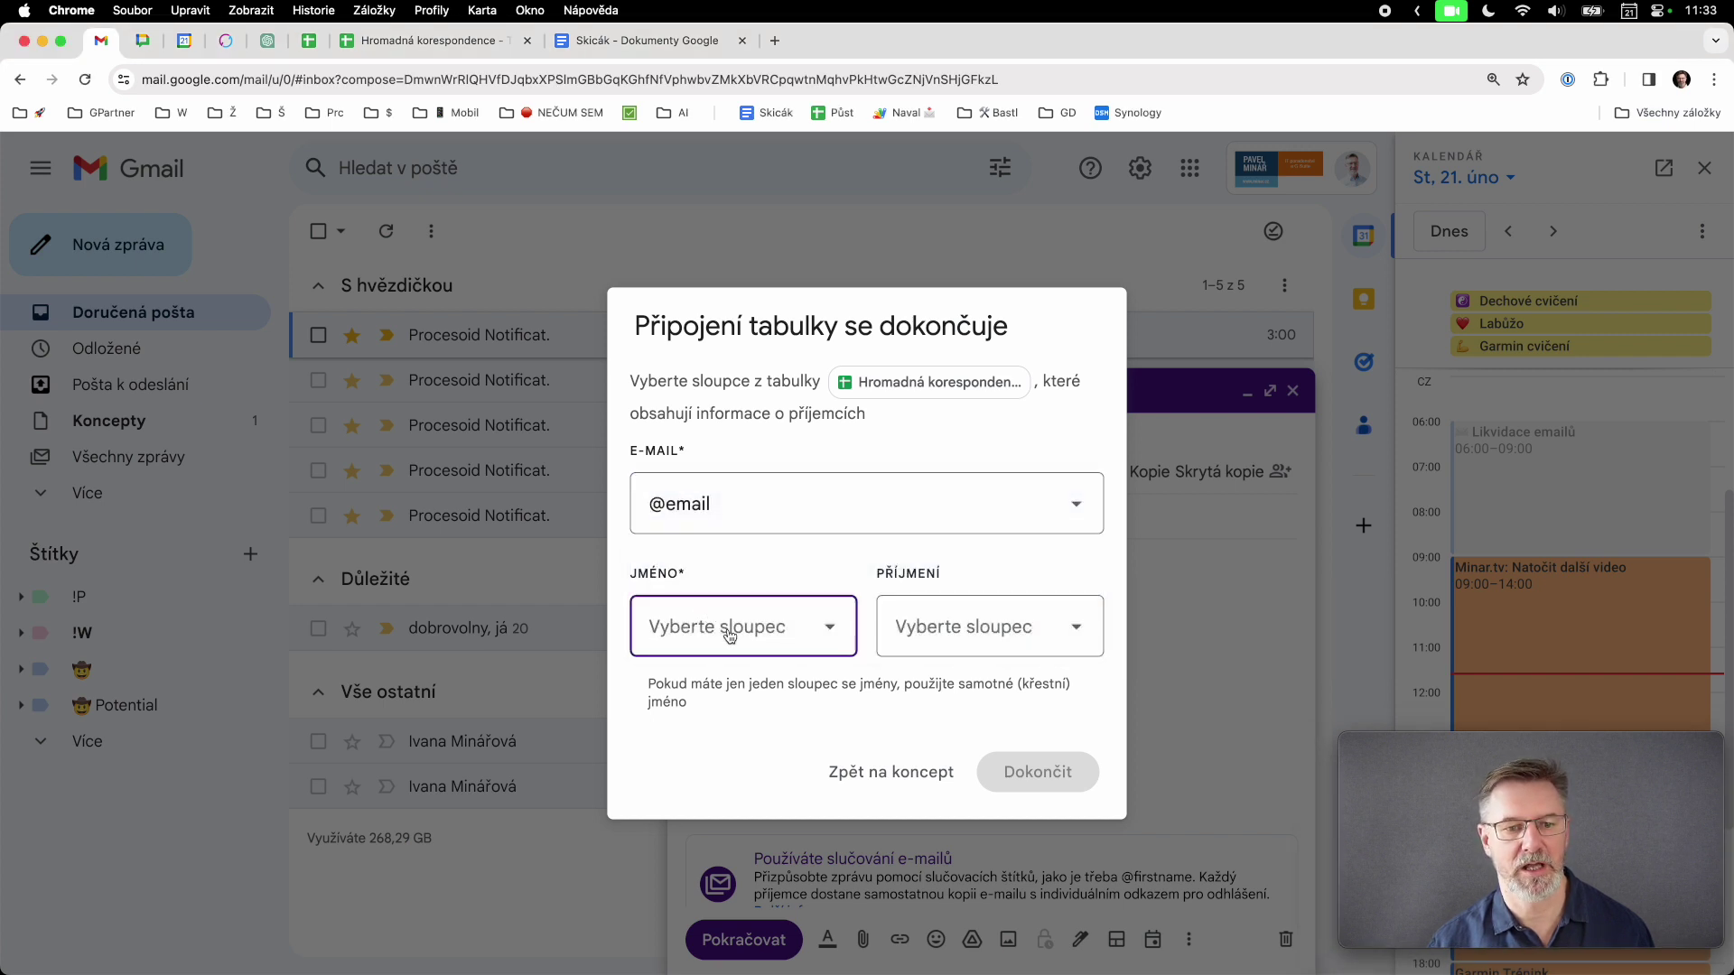
pyautogui.click(727, 632)
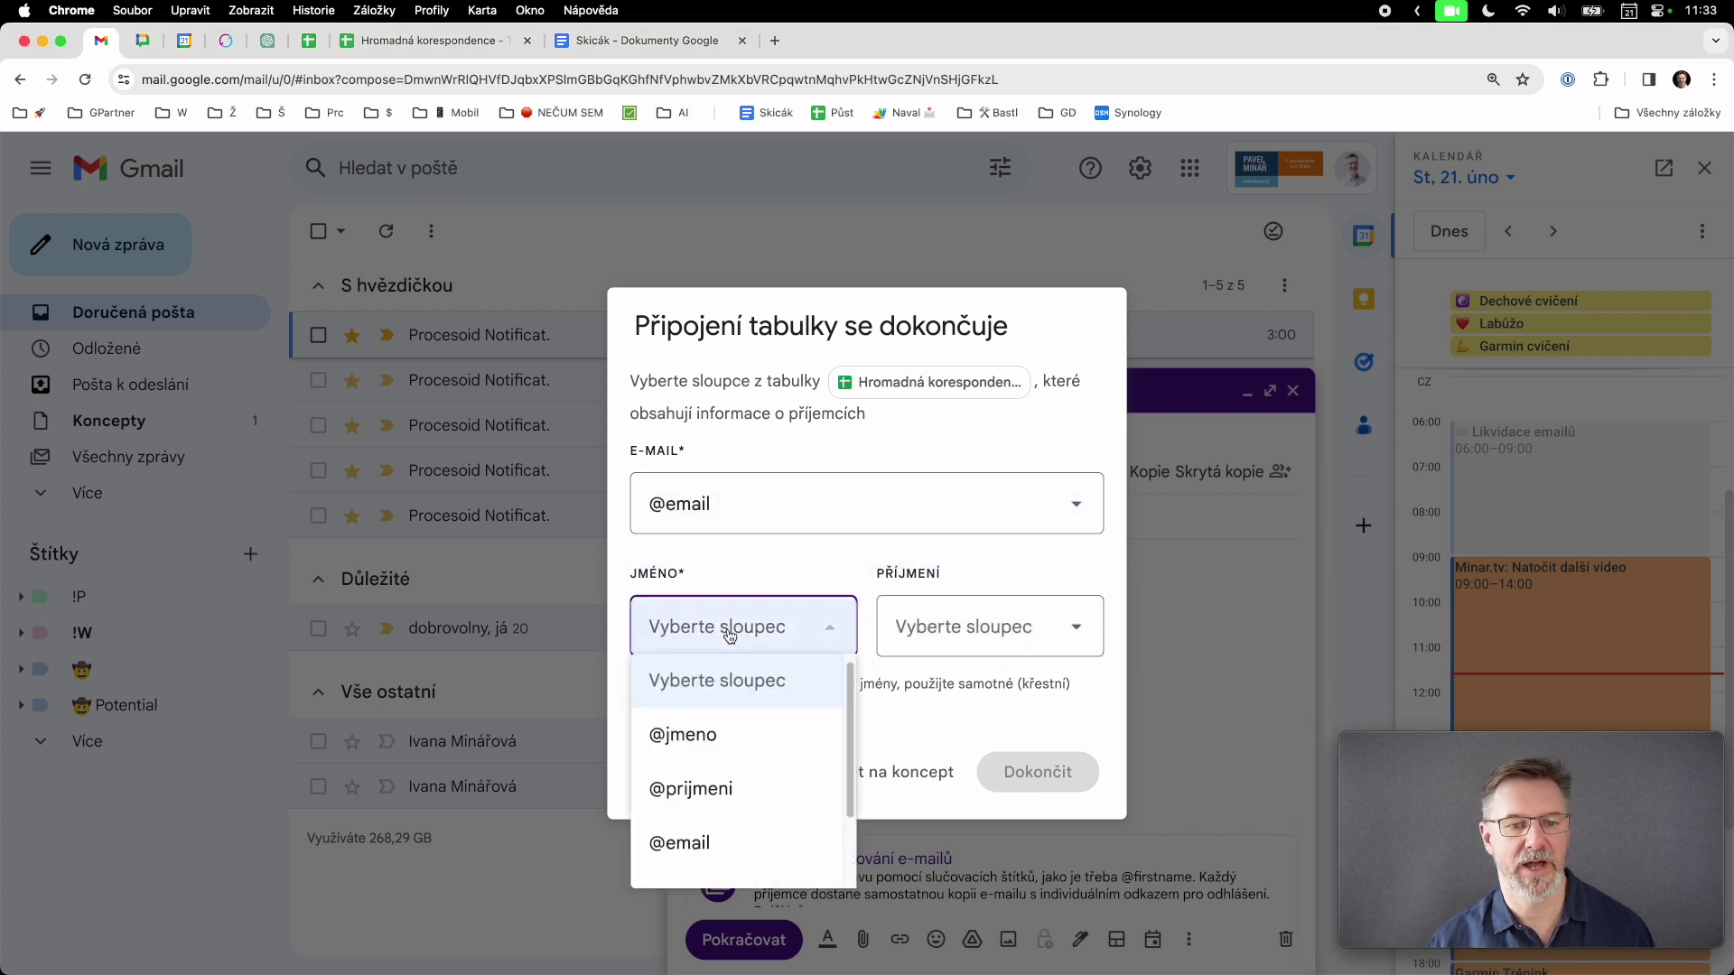
pyautogui.click(699, 738)
pyautogui.click(923, 533)
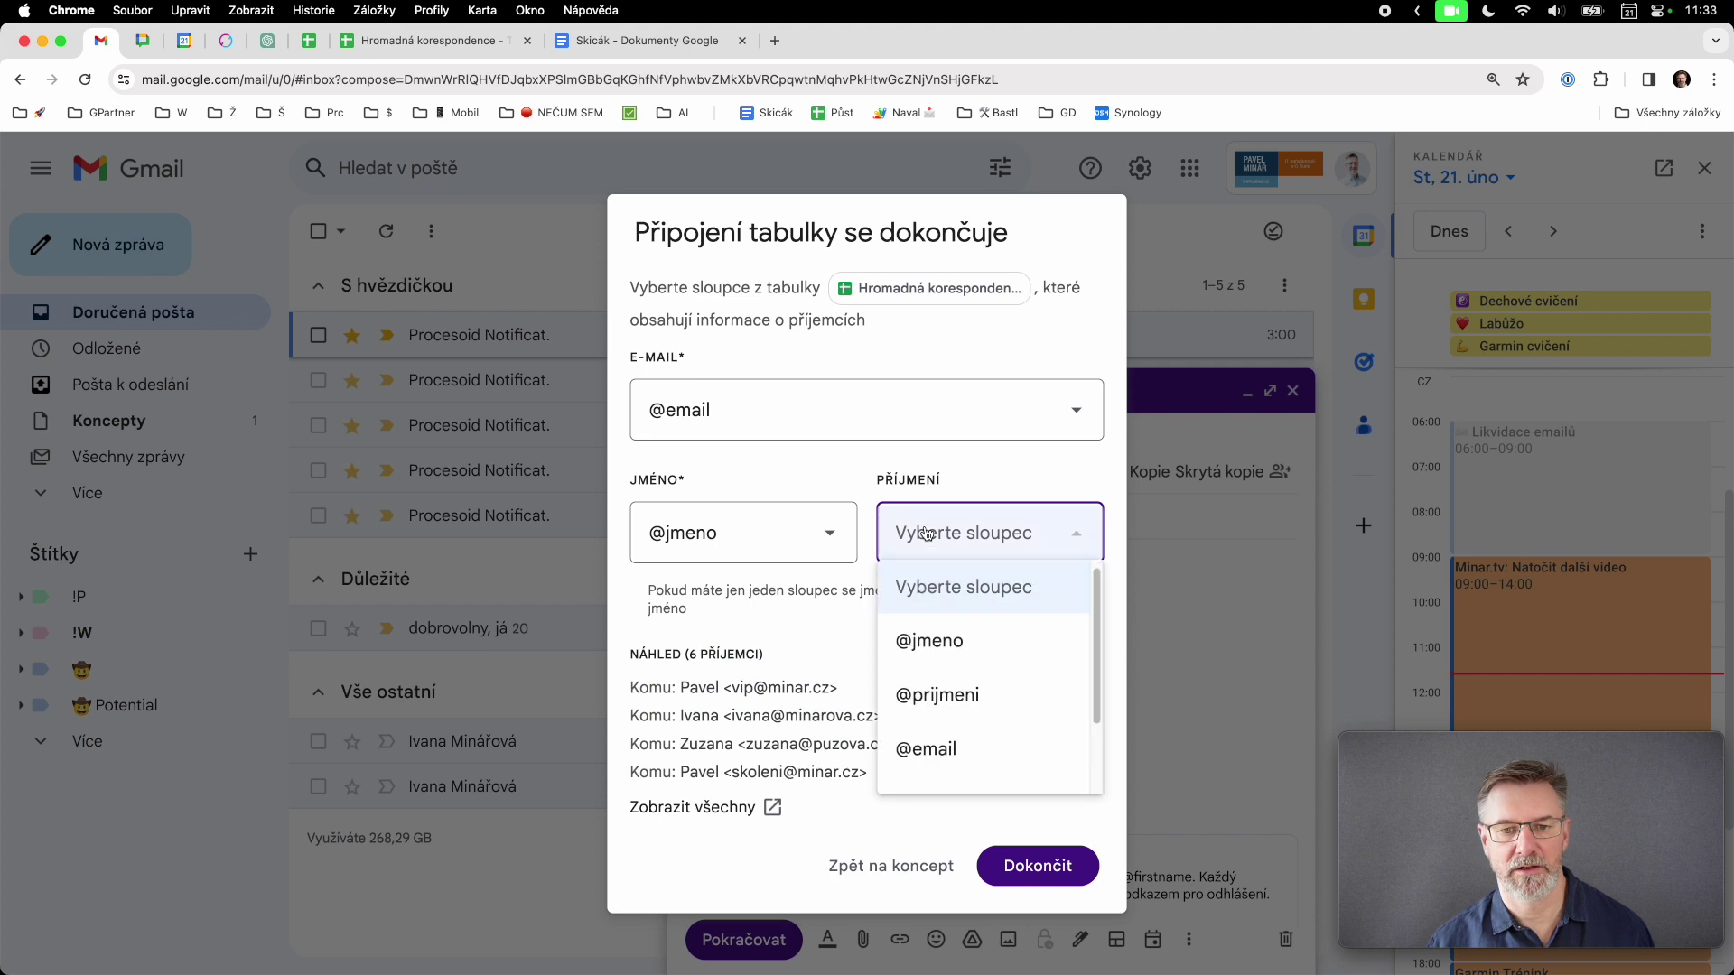
pyautogui.click(939, 695)
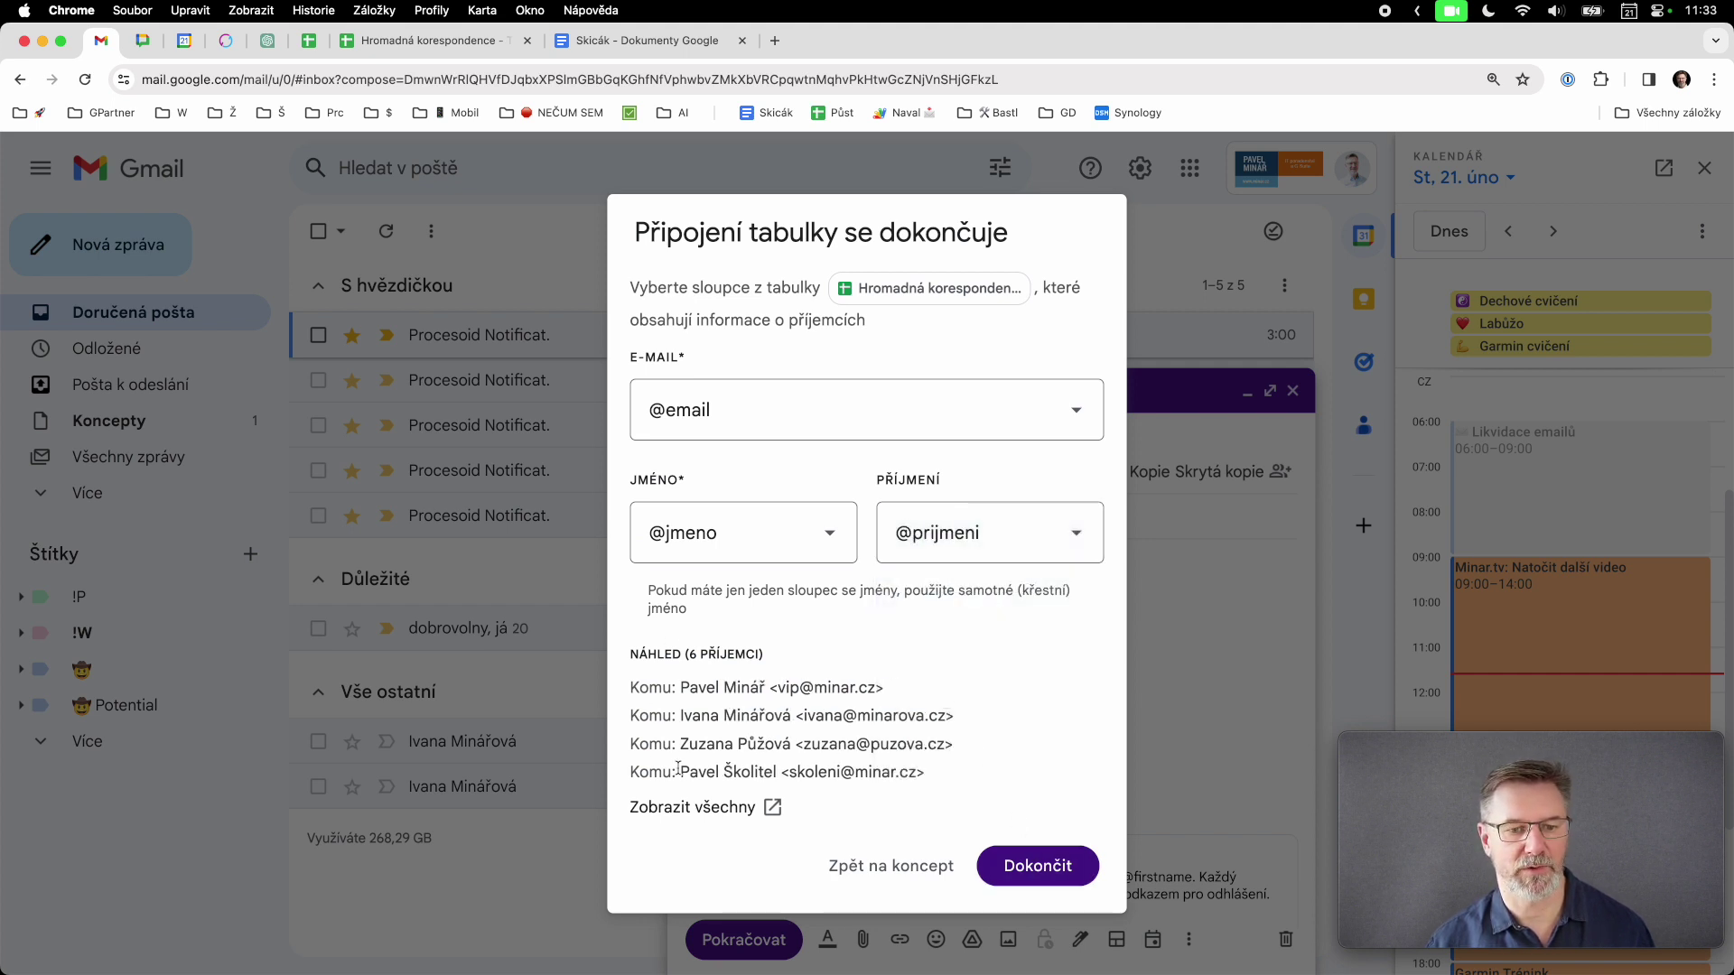
pyautogui.click(1048, 865)
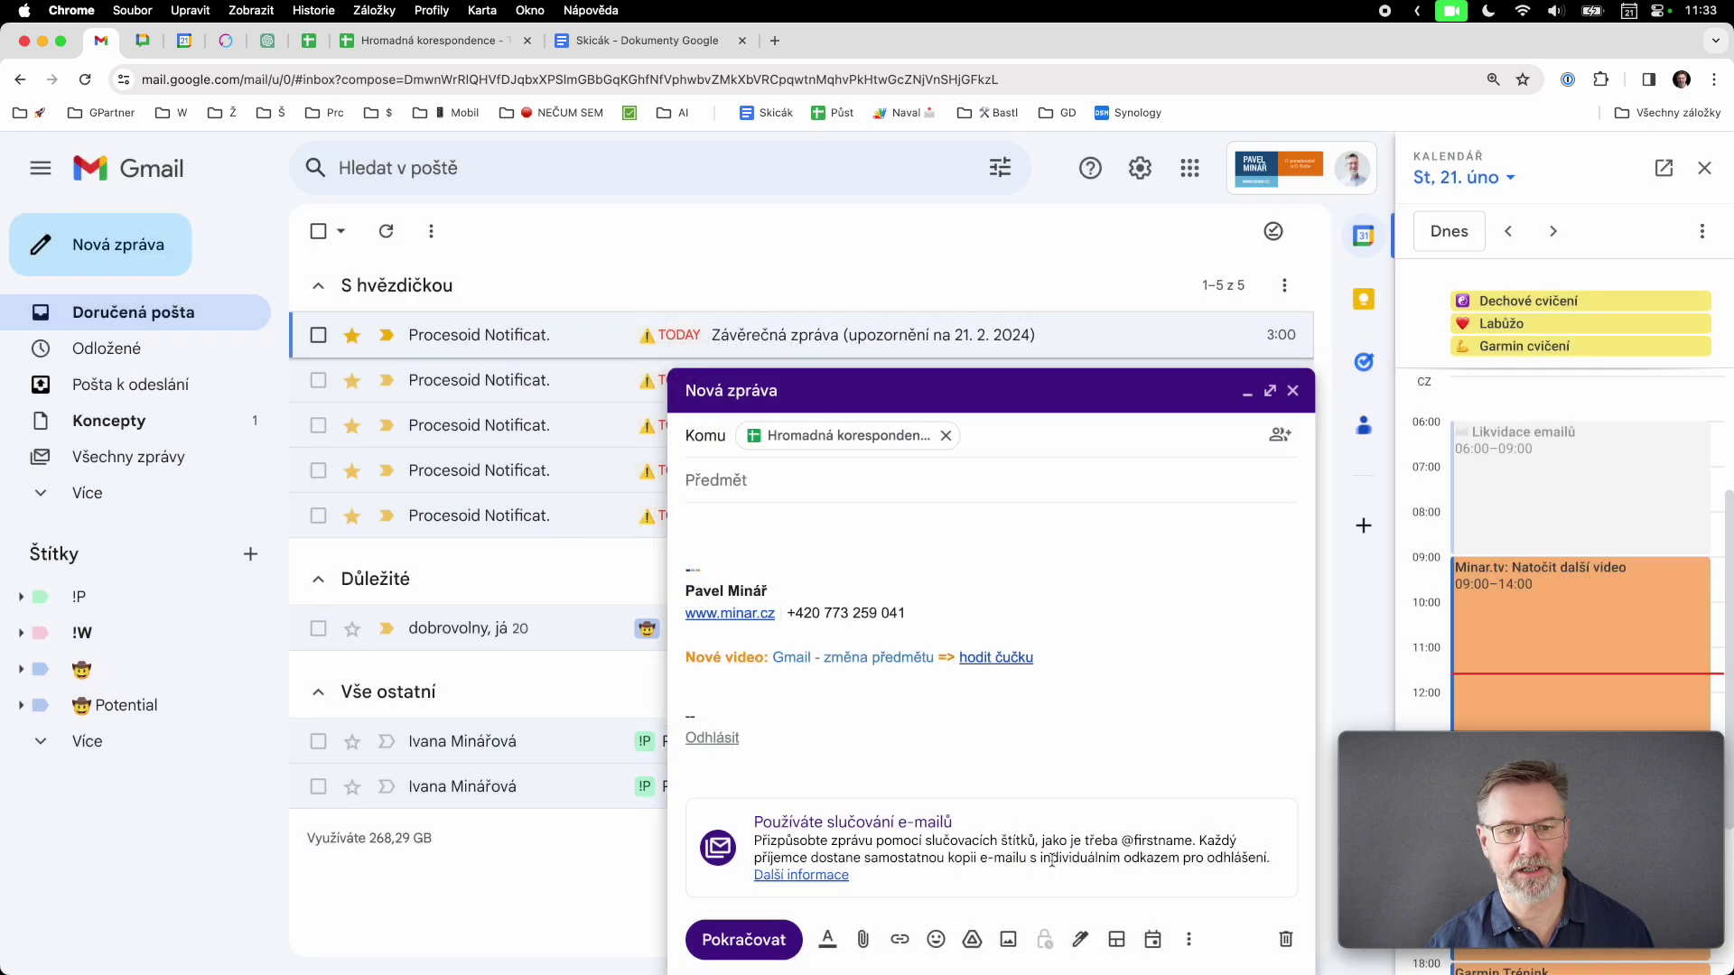
# - Copy the birthday subject line from cell A1 of sheet List 2 into the message's subject
pyautogui.click(449, 43)
pyautogui.click(274, 955)
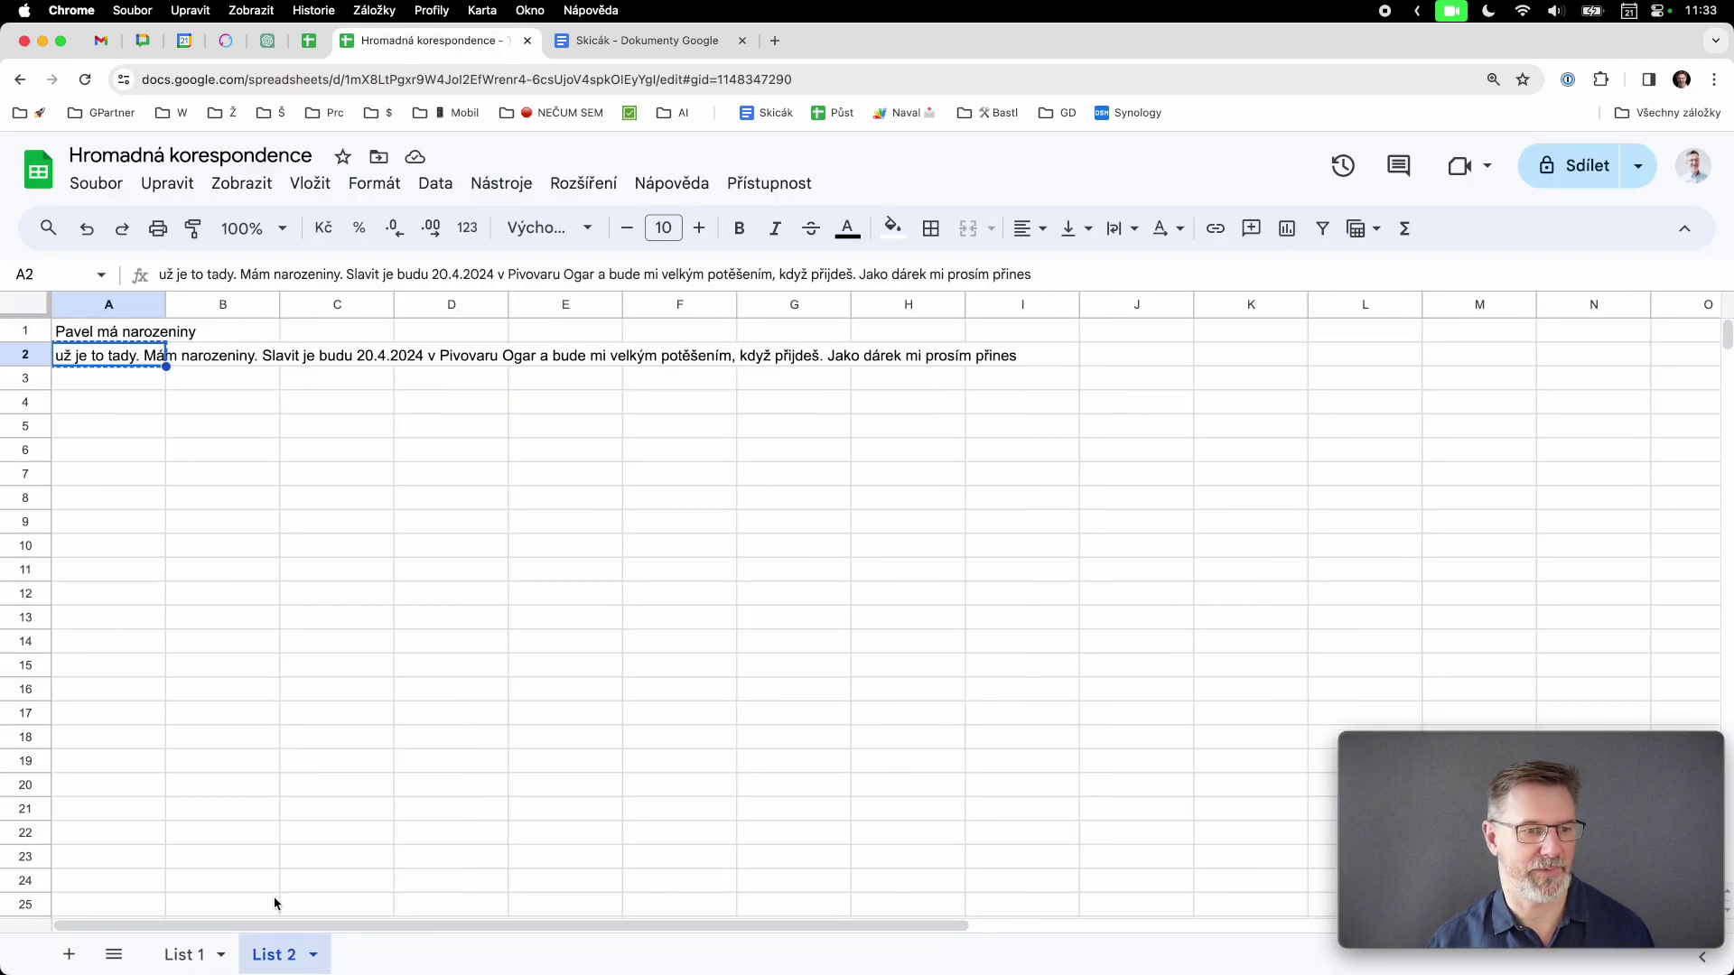
pyautogui.click(70, 331)
pyautogui.press('super+c')
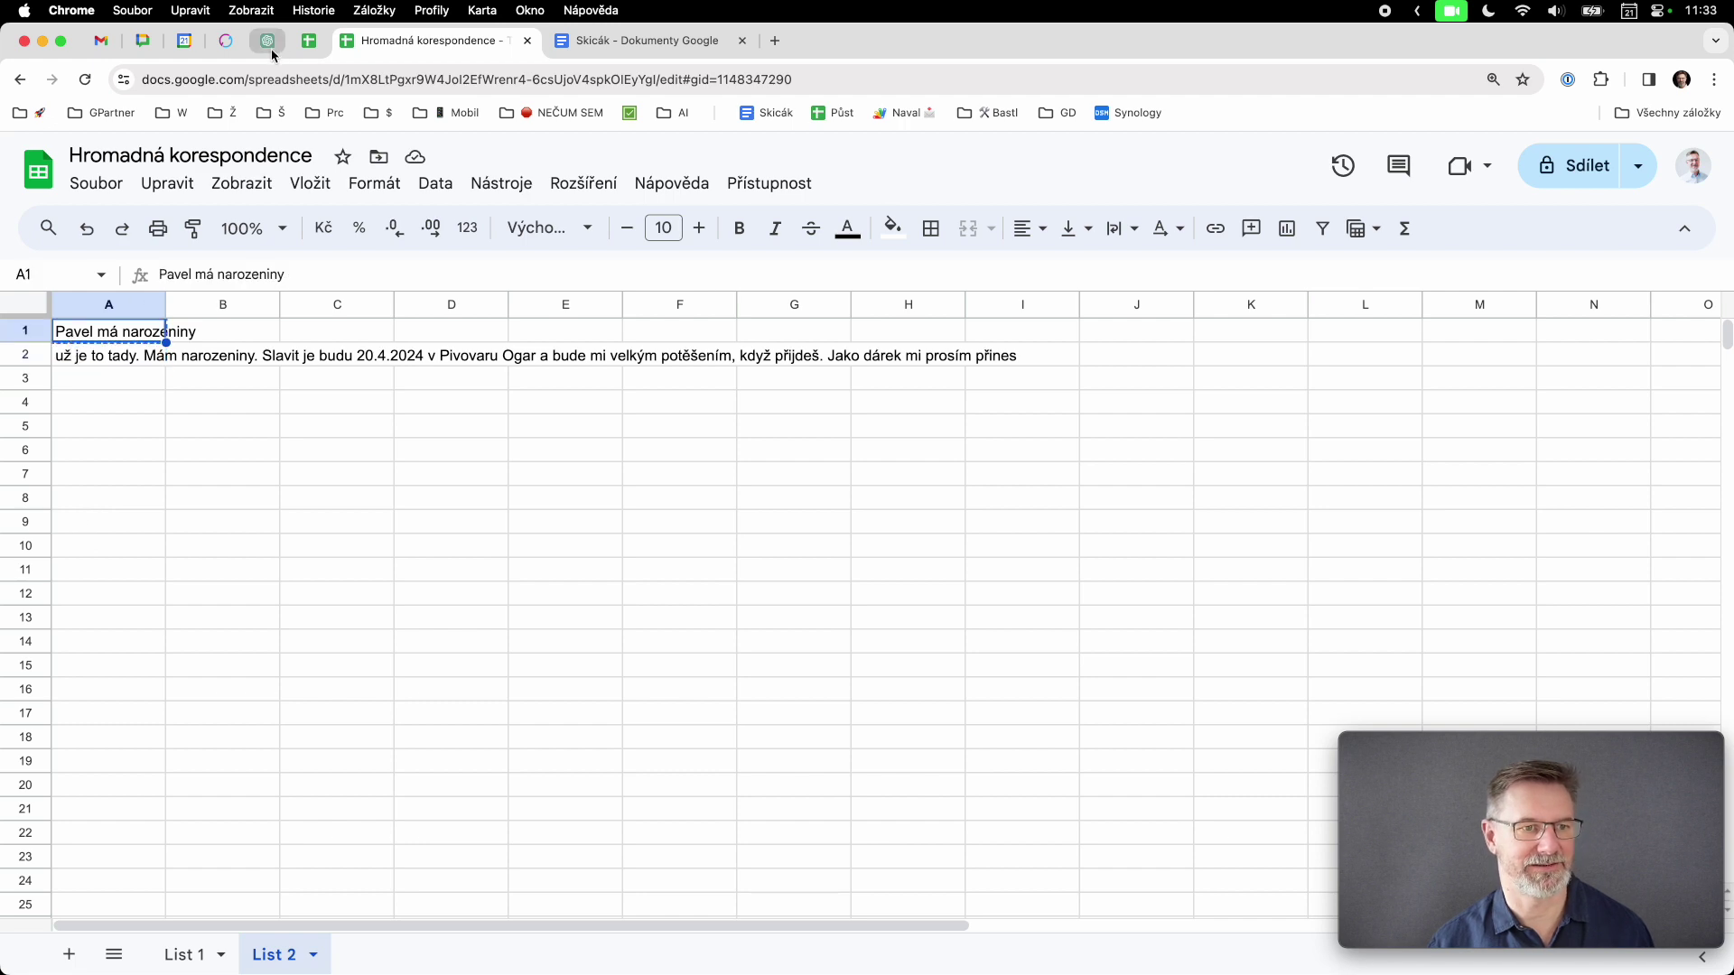
pyautogui.click(103, 42)
pyautogui.press('super+v')
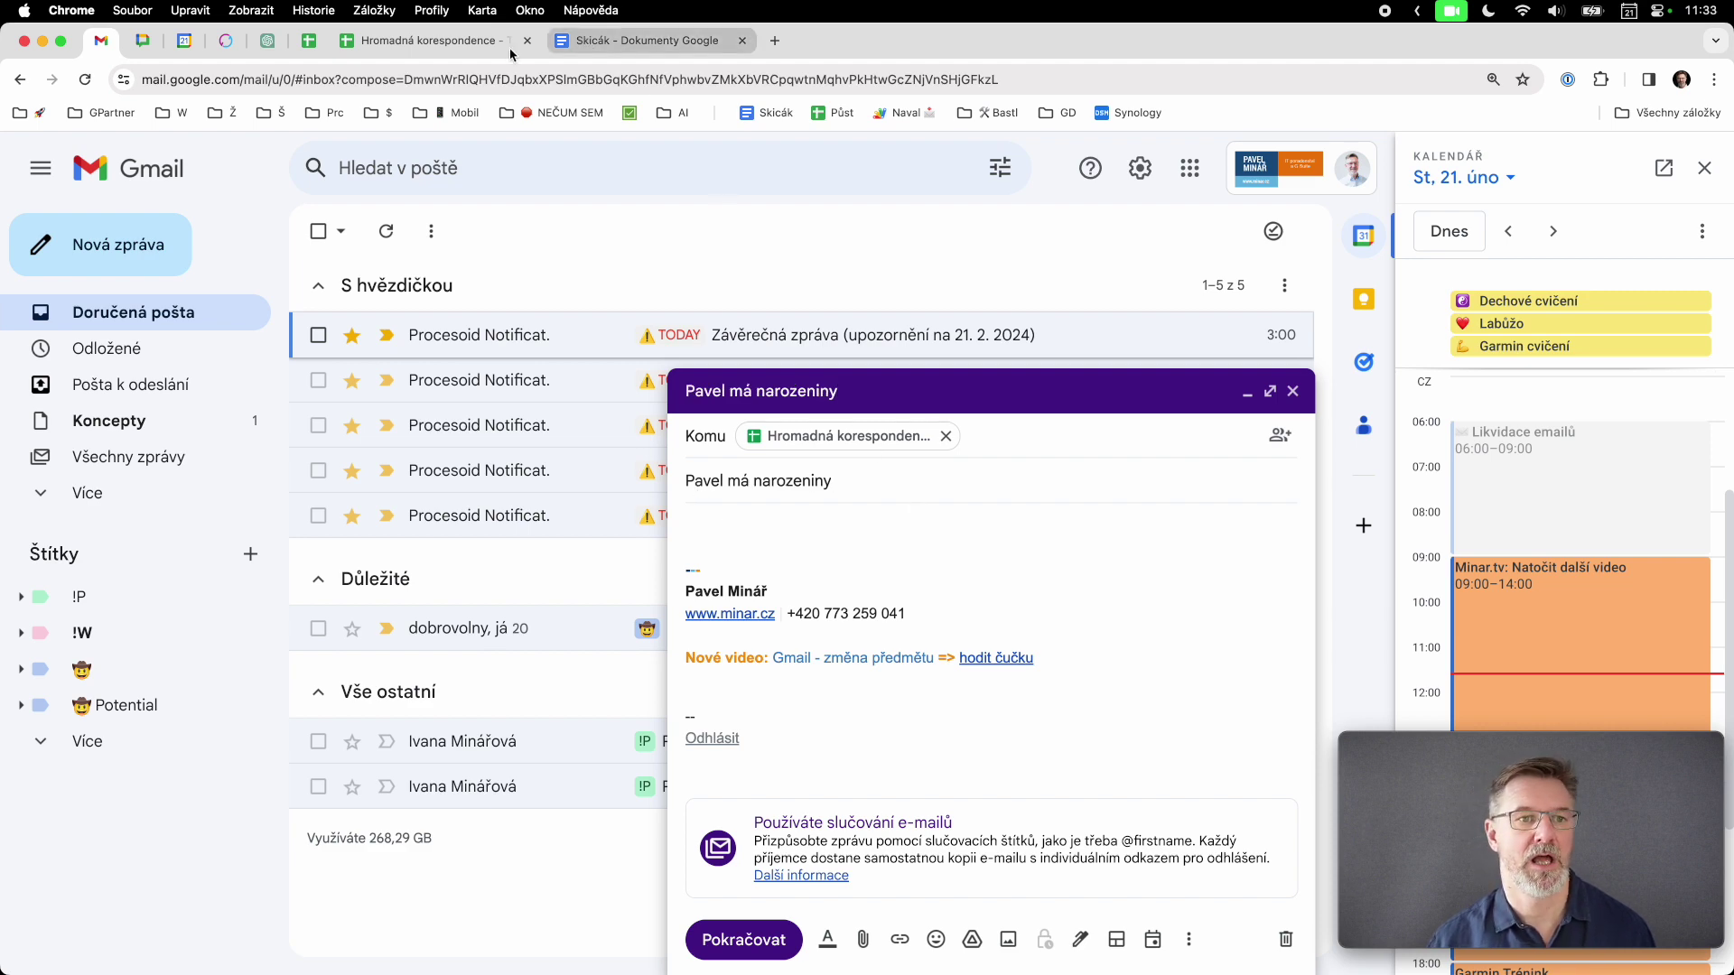
# - Copy the invitation text from cell A2 of sheet List 2 into the message body above the signature
pyautogui.click(457, 43)
pyautogui.click(99, 361)
pyautogui.press('cmd+c')
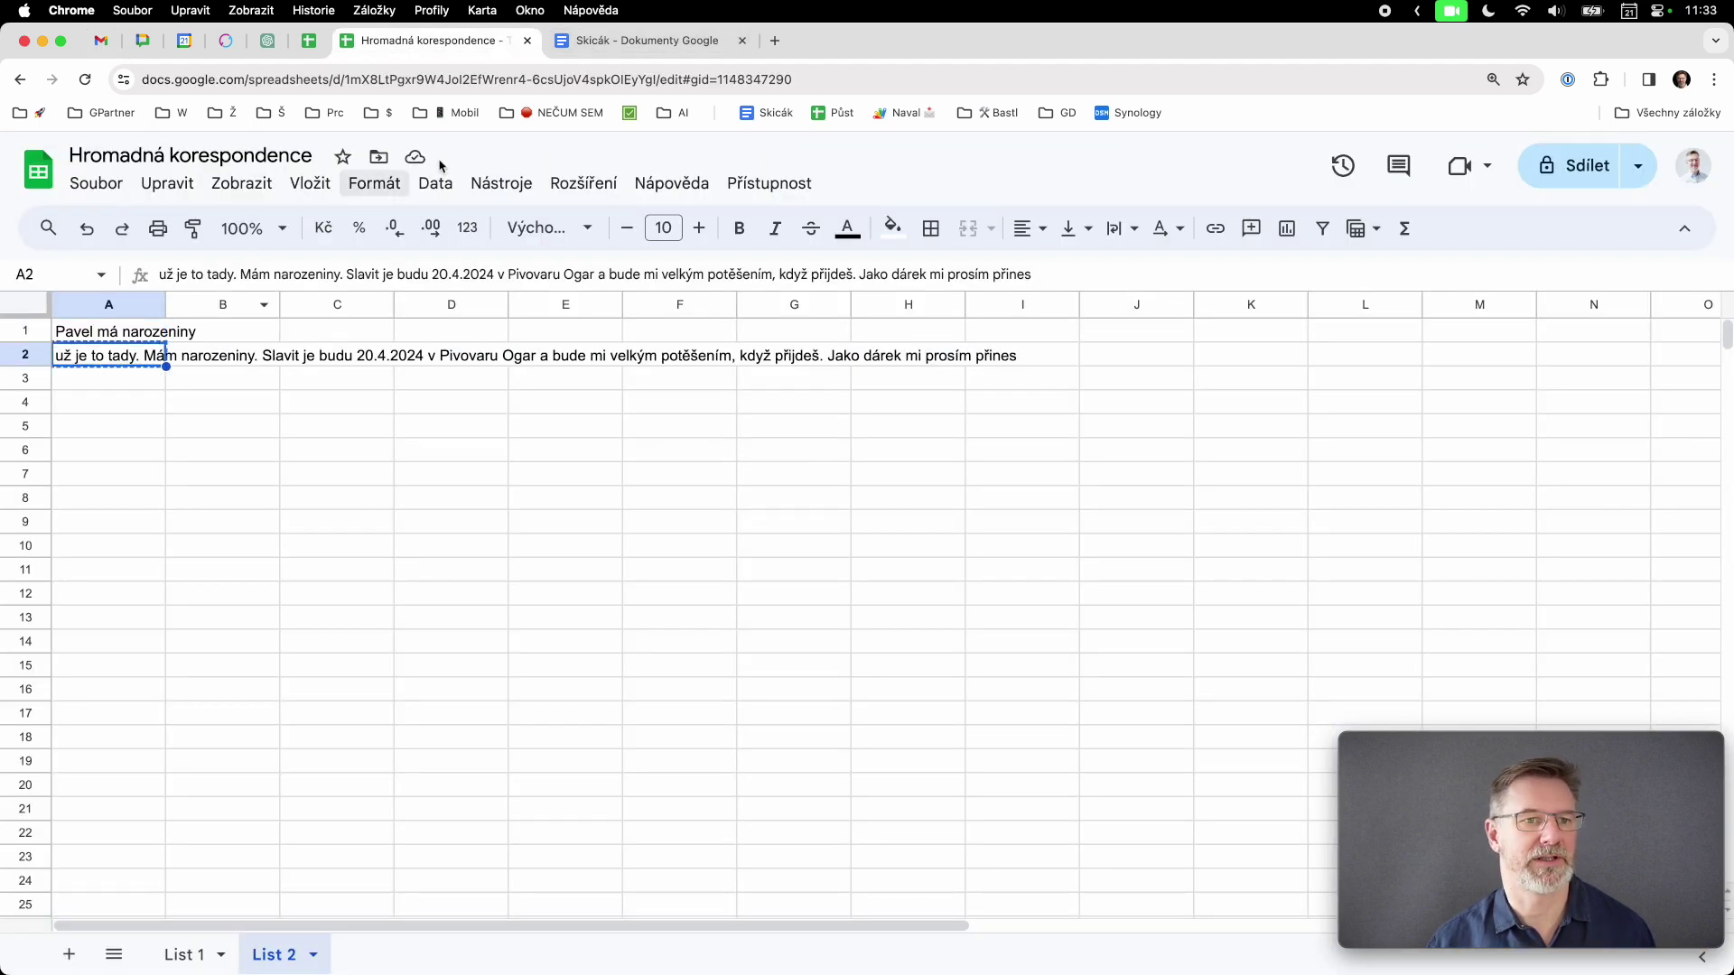
pyautogui.click(100, 41)
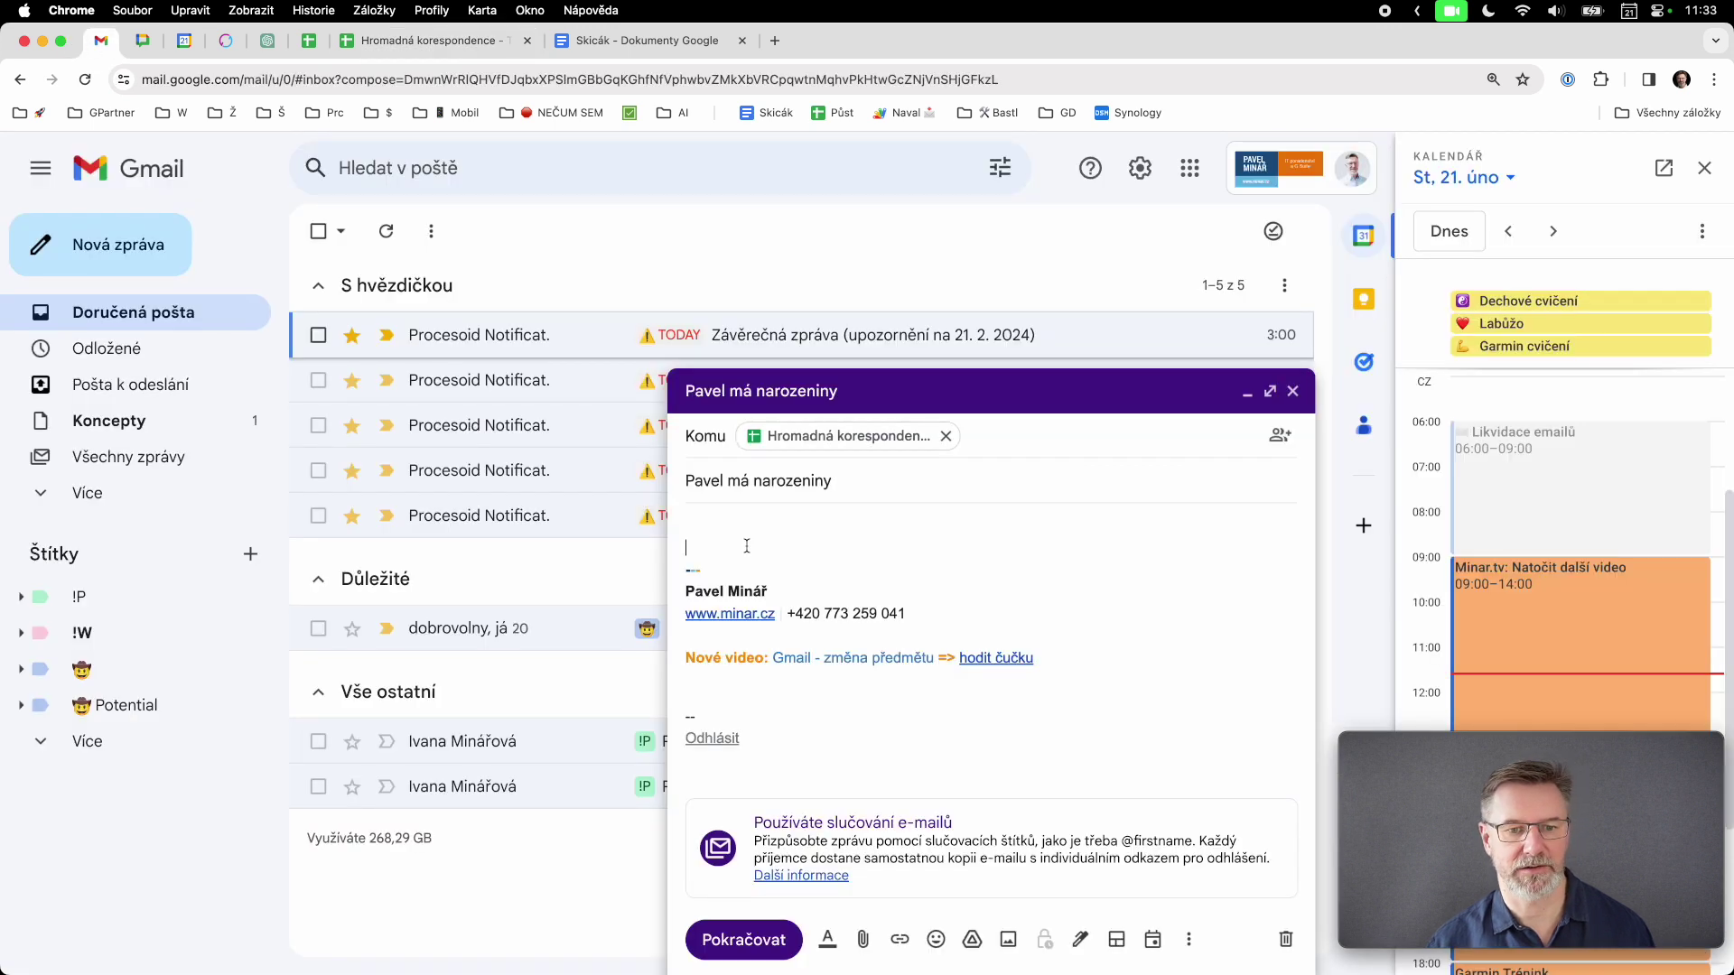
pyautogui.press('super+v')
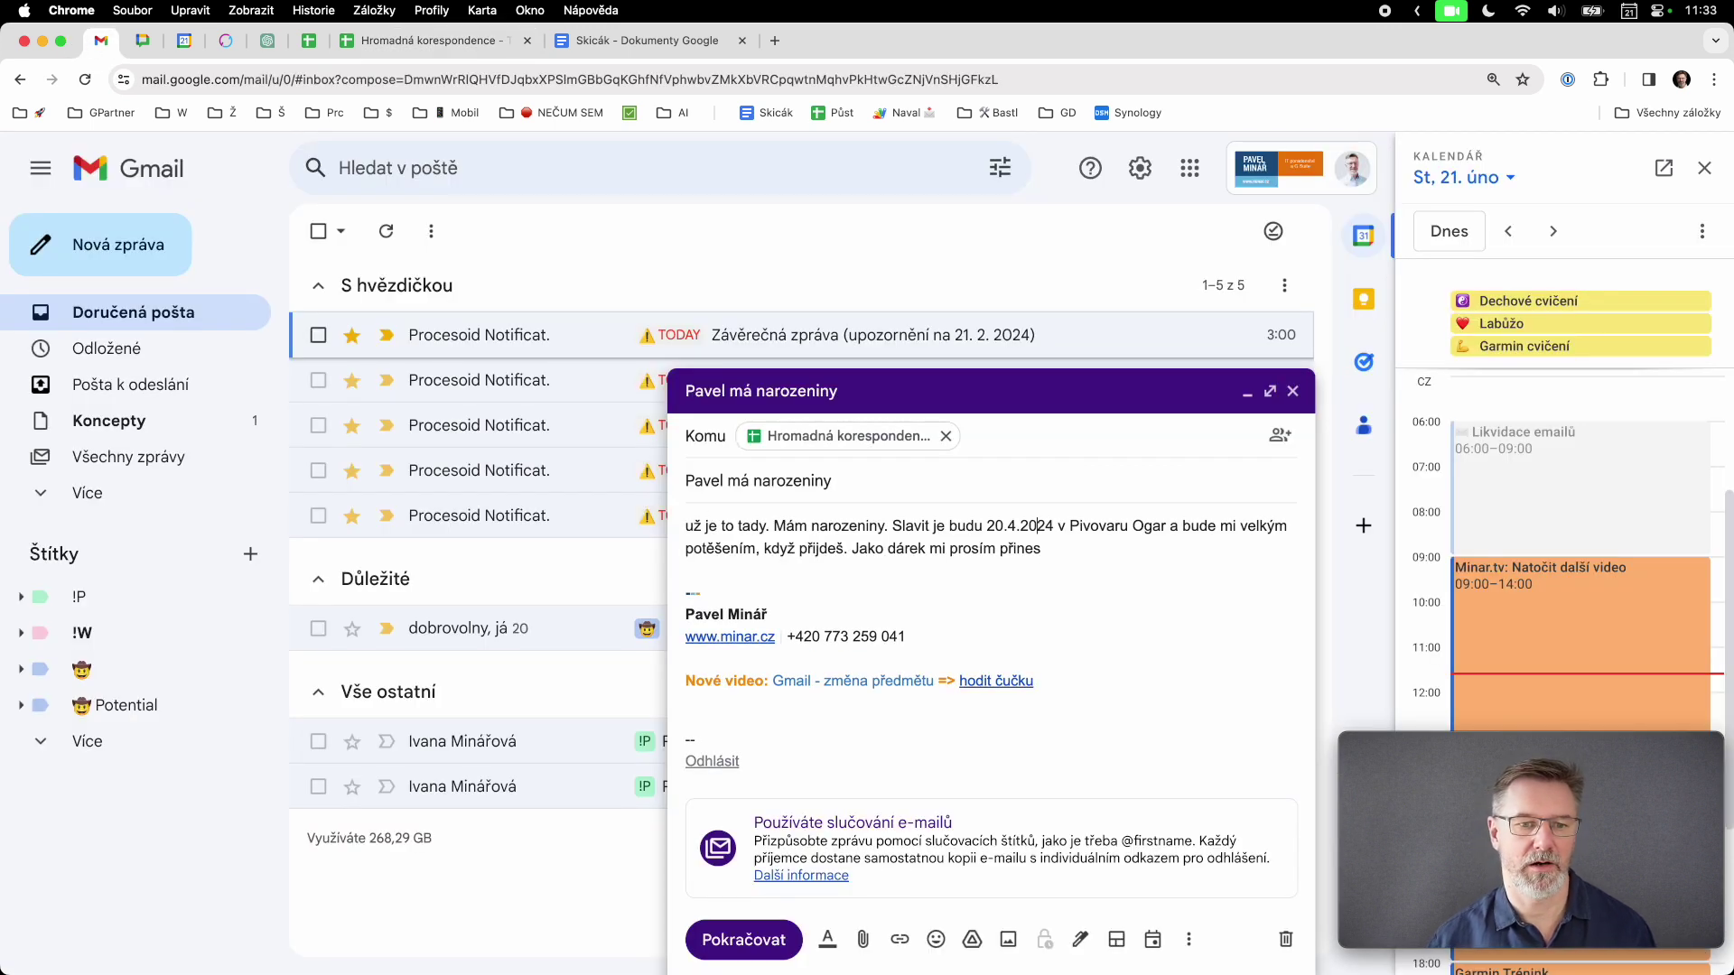
pyautogui.press('Return')
pyautogui.press('Up')
pyautogui.write('Ahoj ')
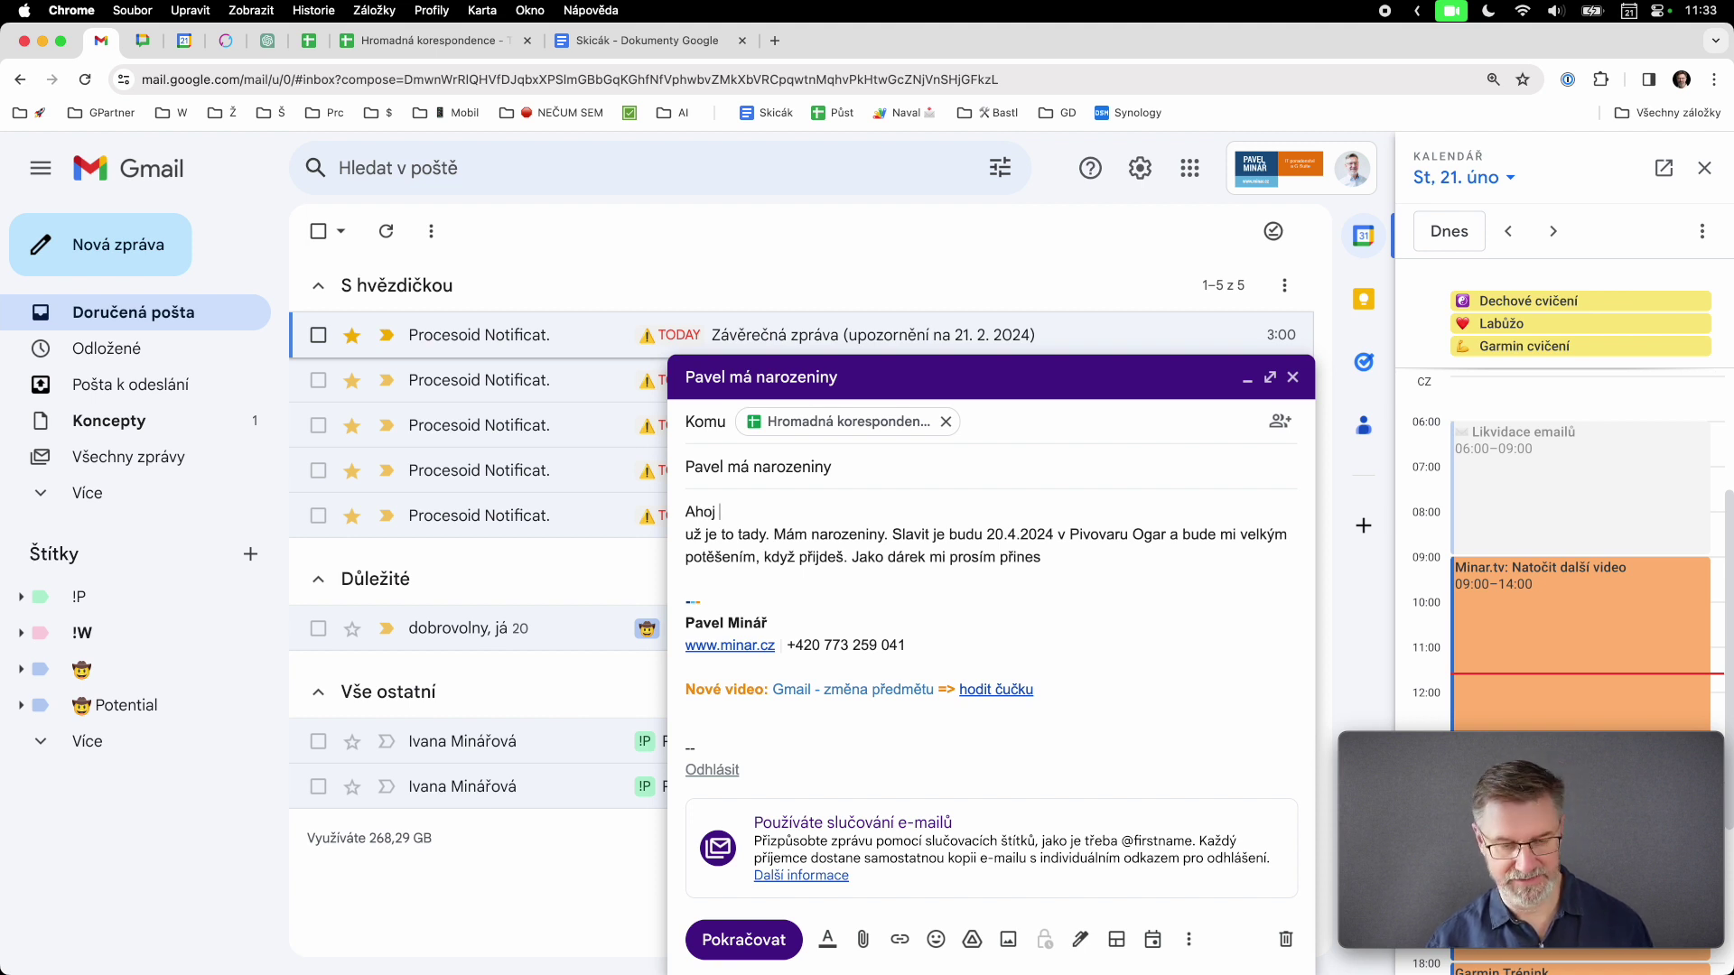
pyautogui.write('@')
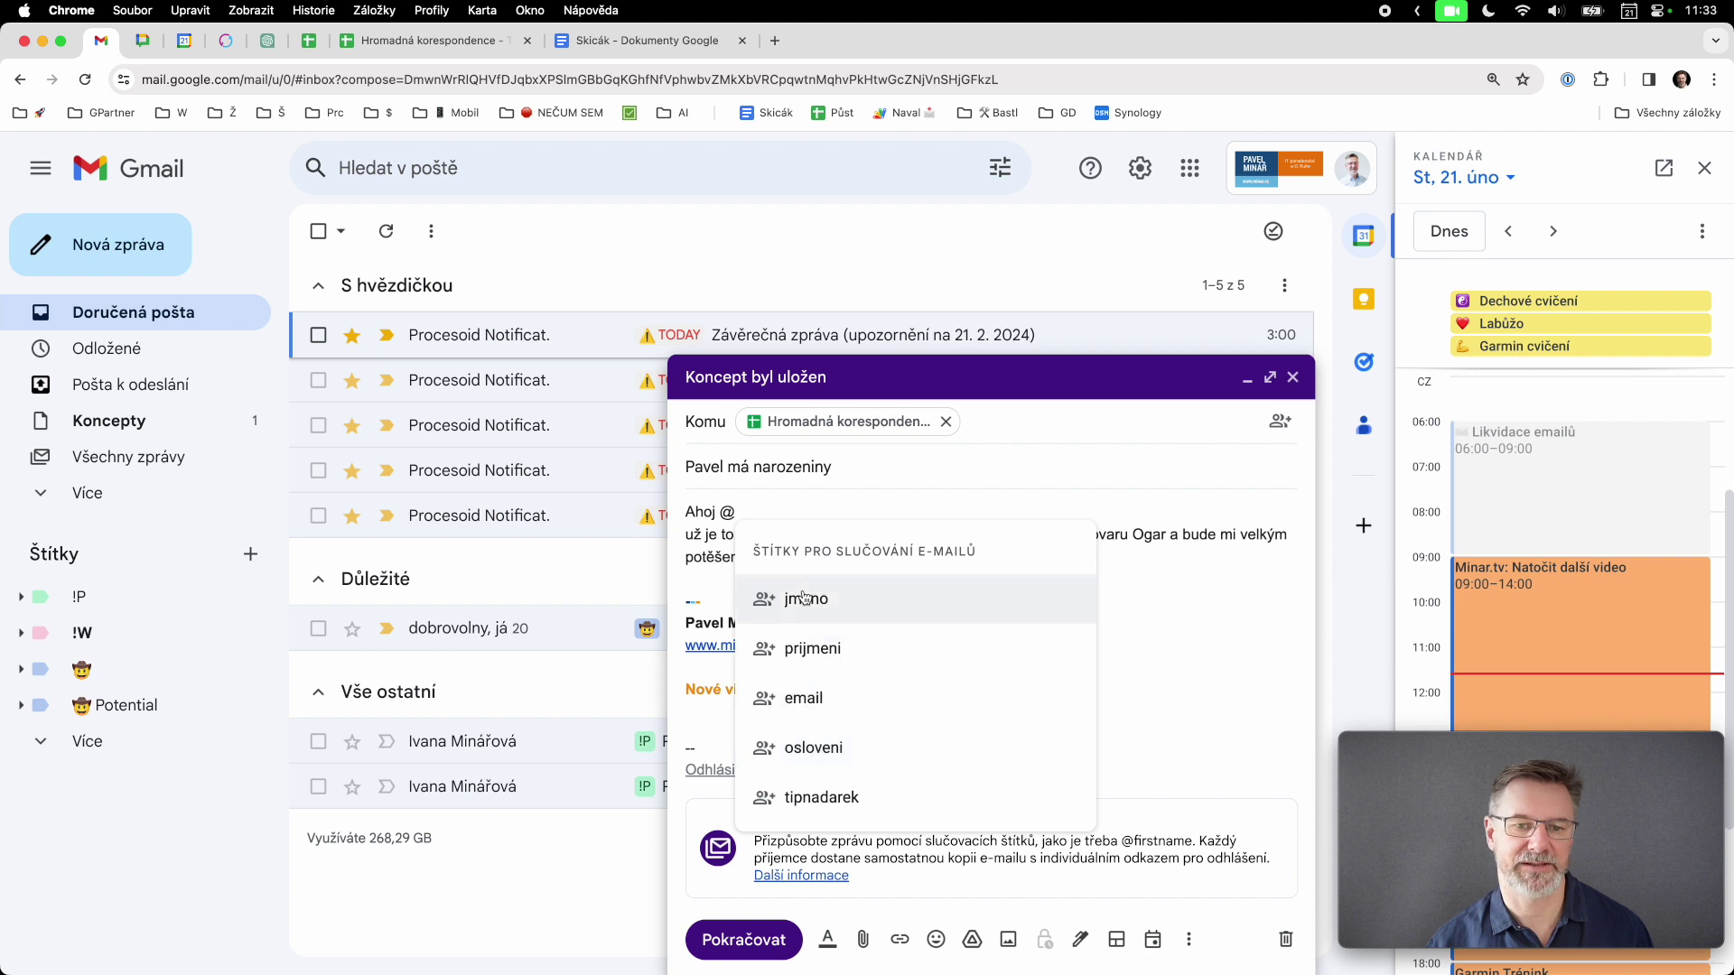
pyautogui.click(816, 749)
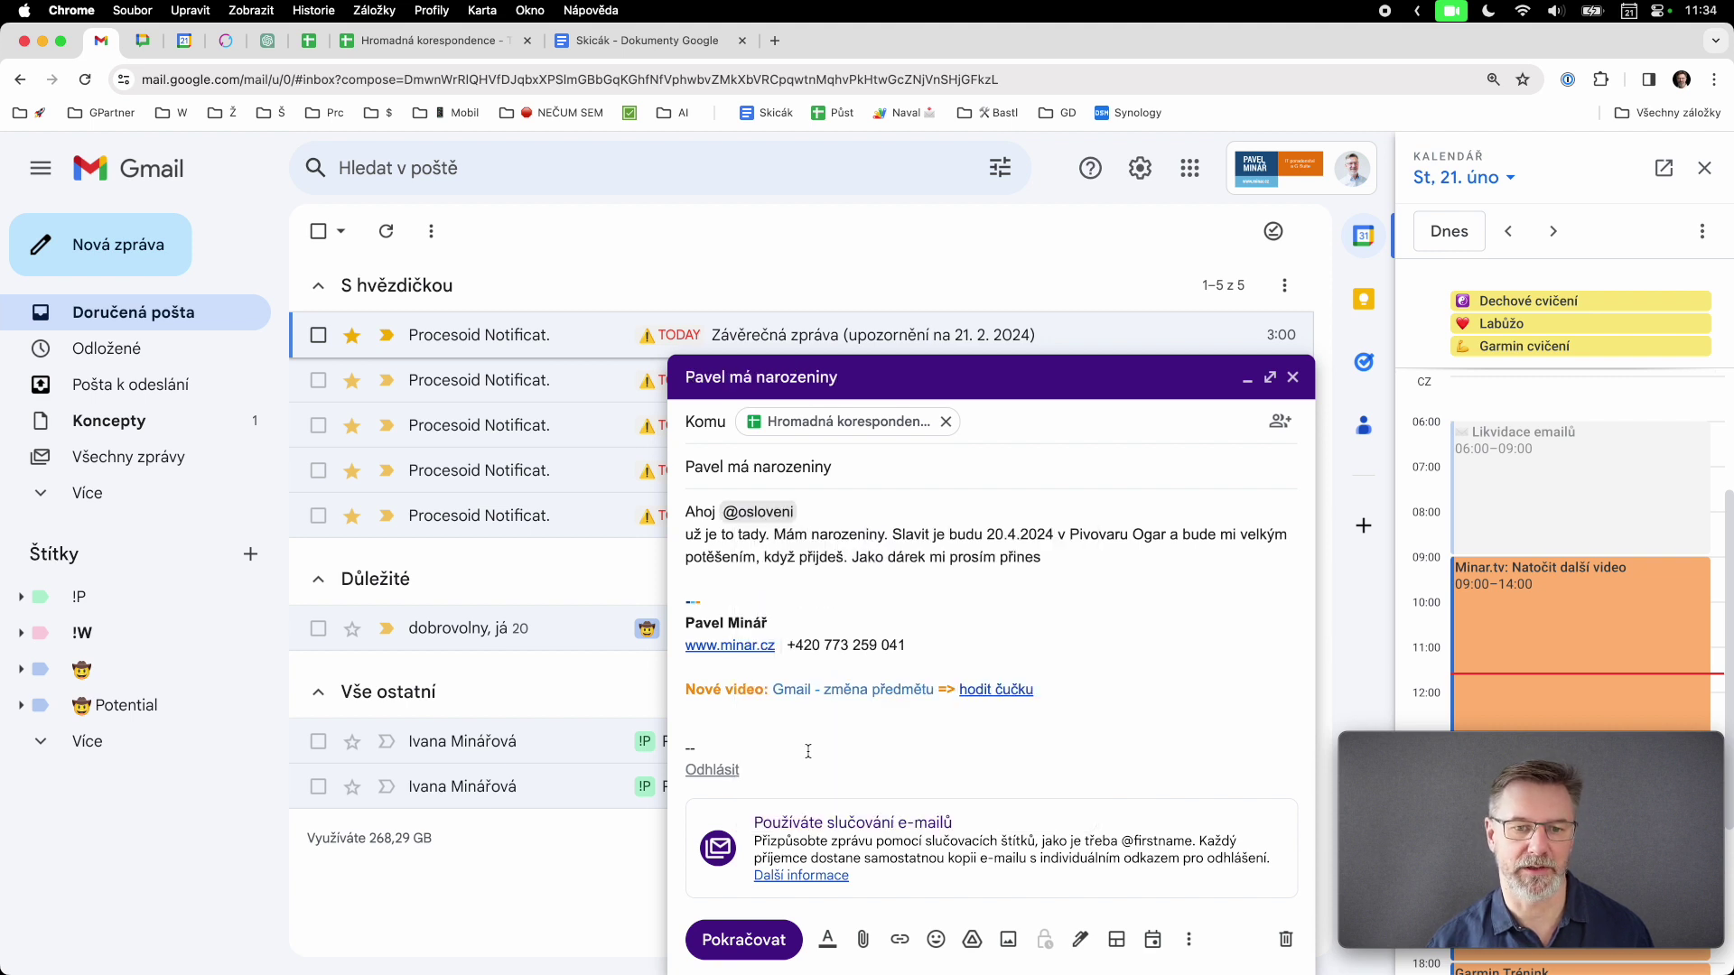
pyautogui.press('Return')
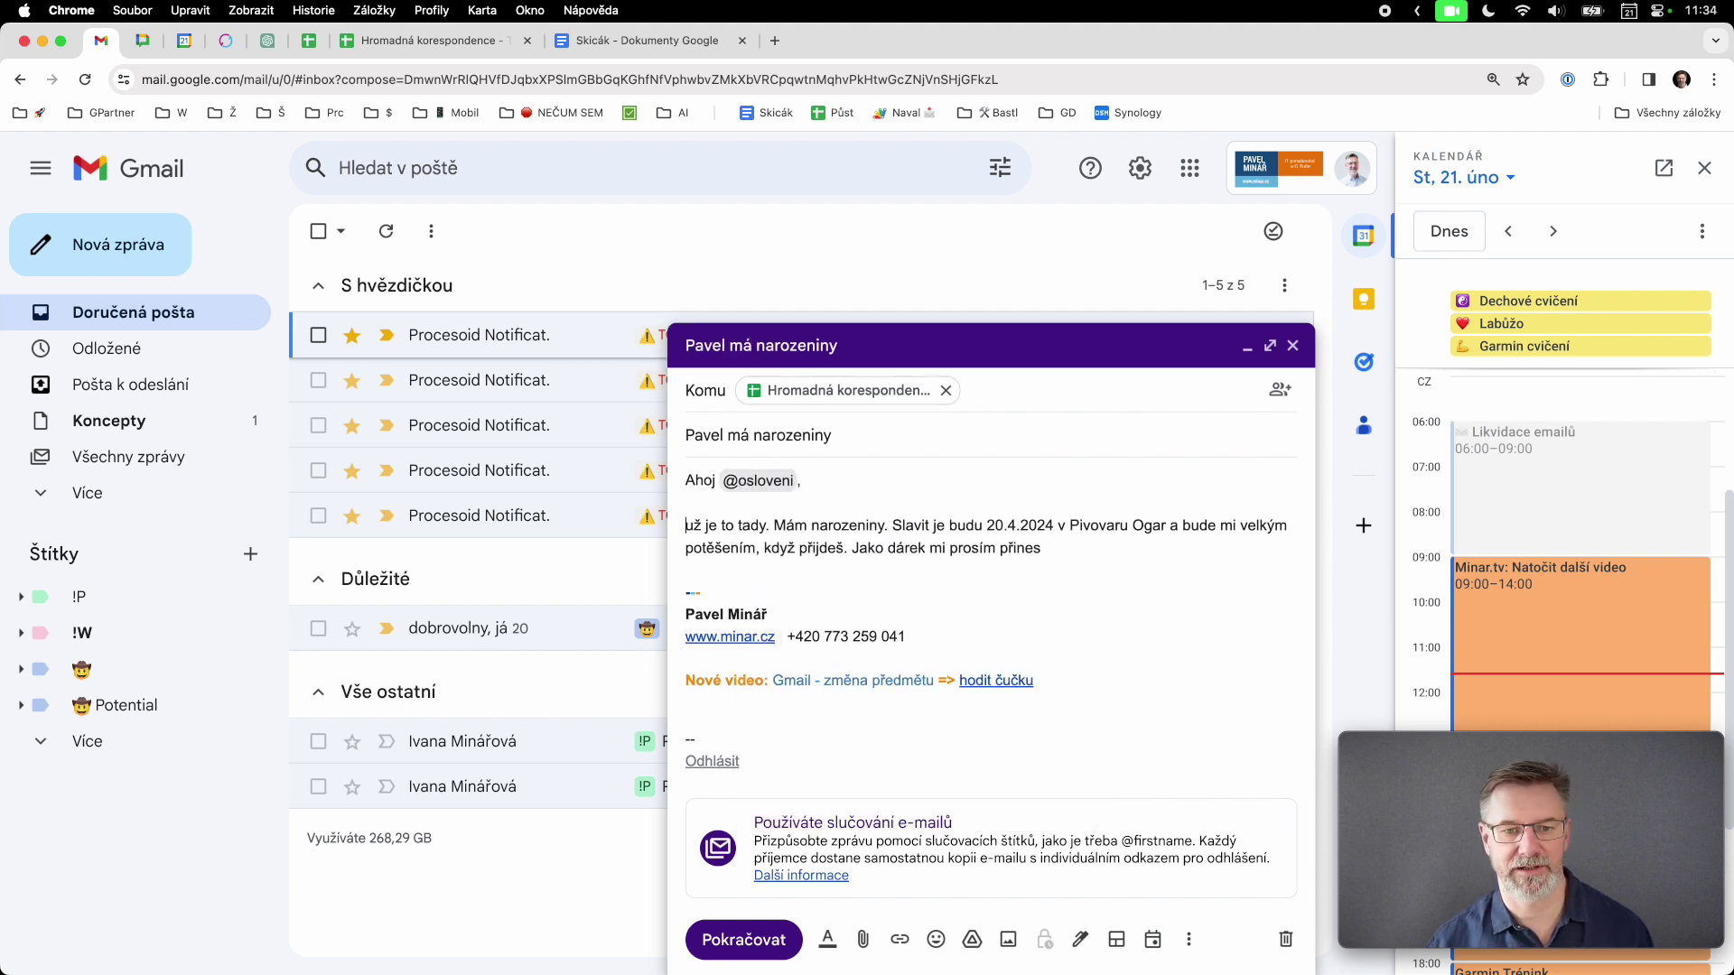
pyautogui.click(888, 525)
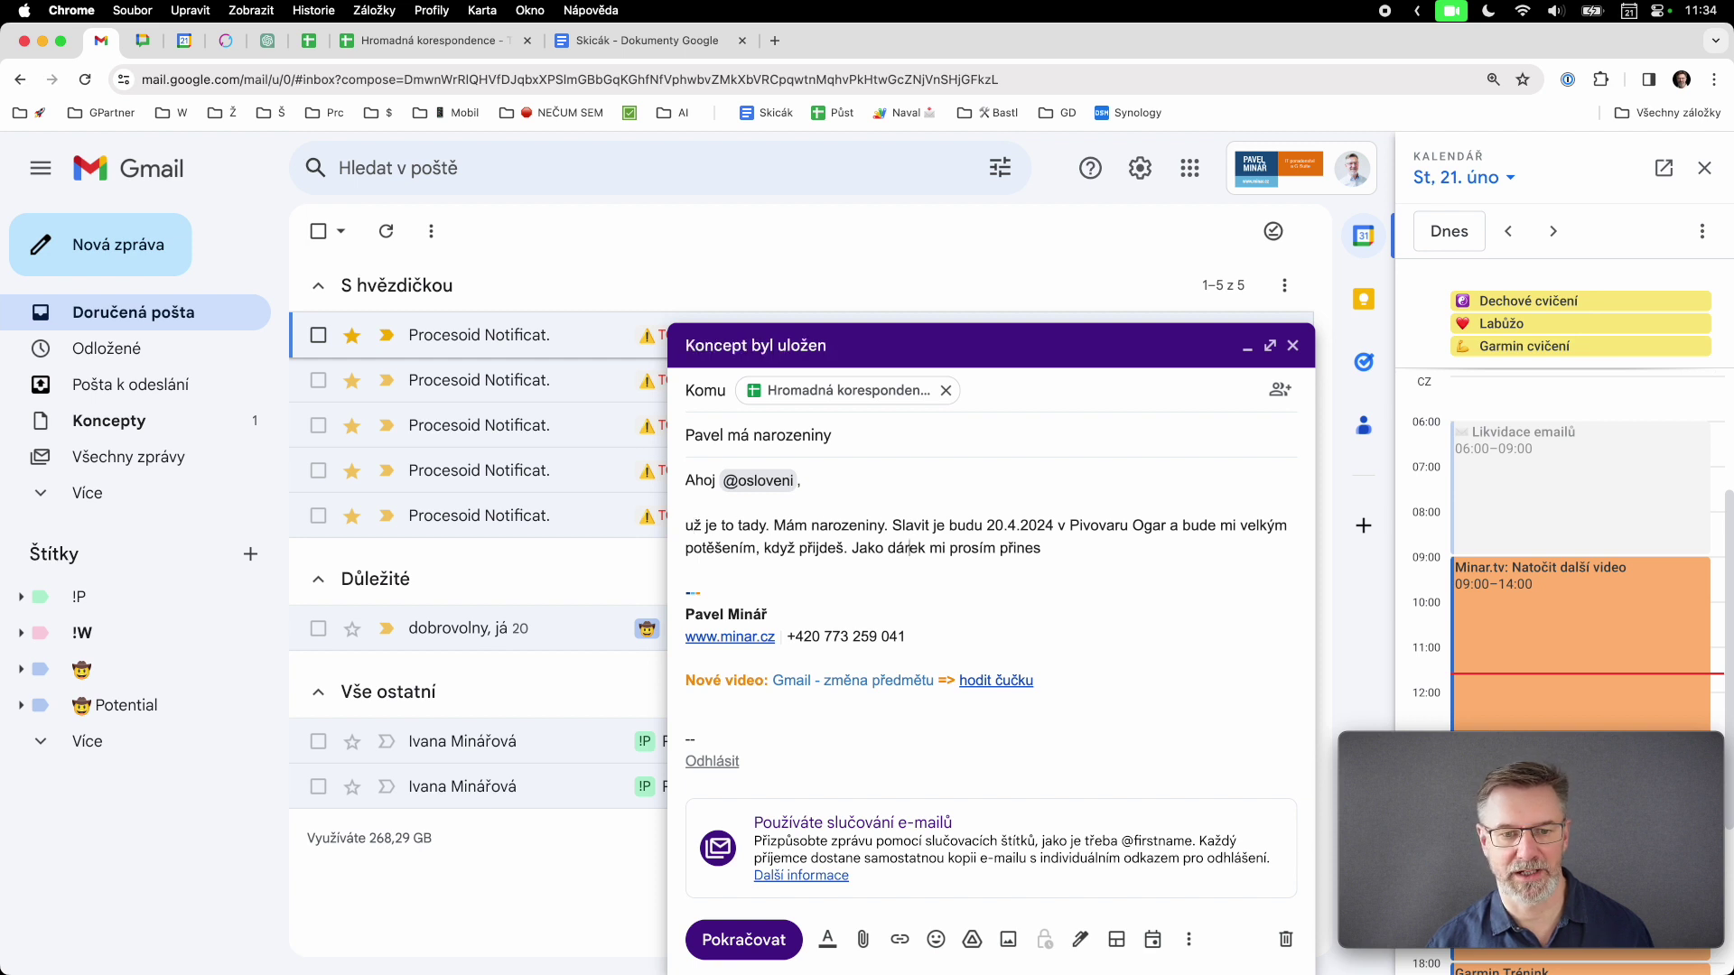
pyautogui.press('Return')
pyautogui.press('Return')
pyautogui.press('Down')
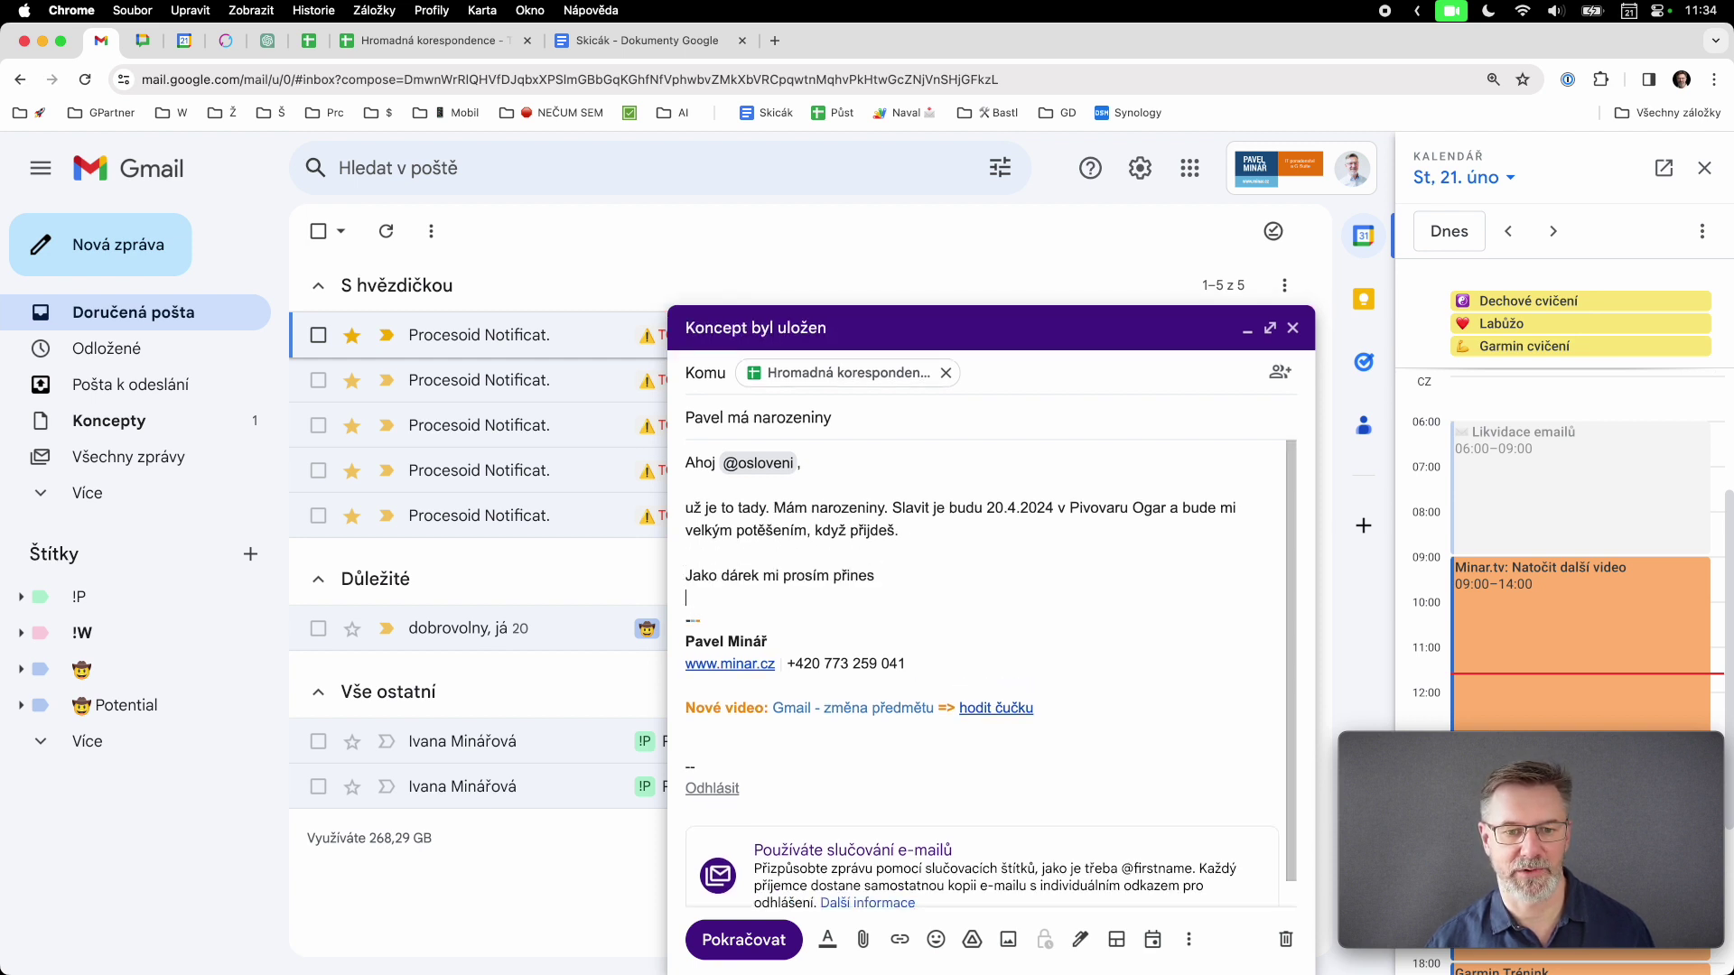
pyautogui.write('@')
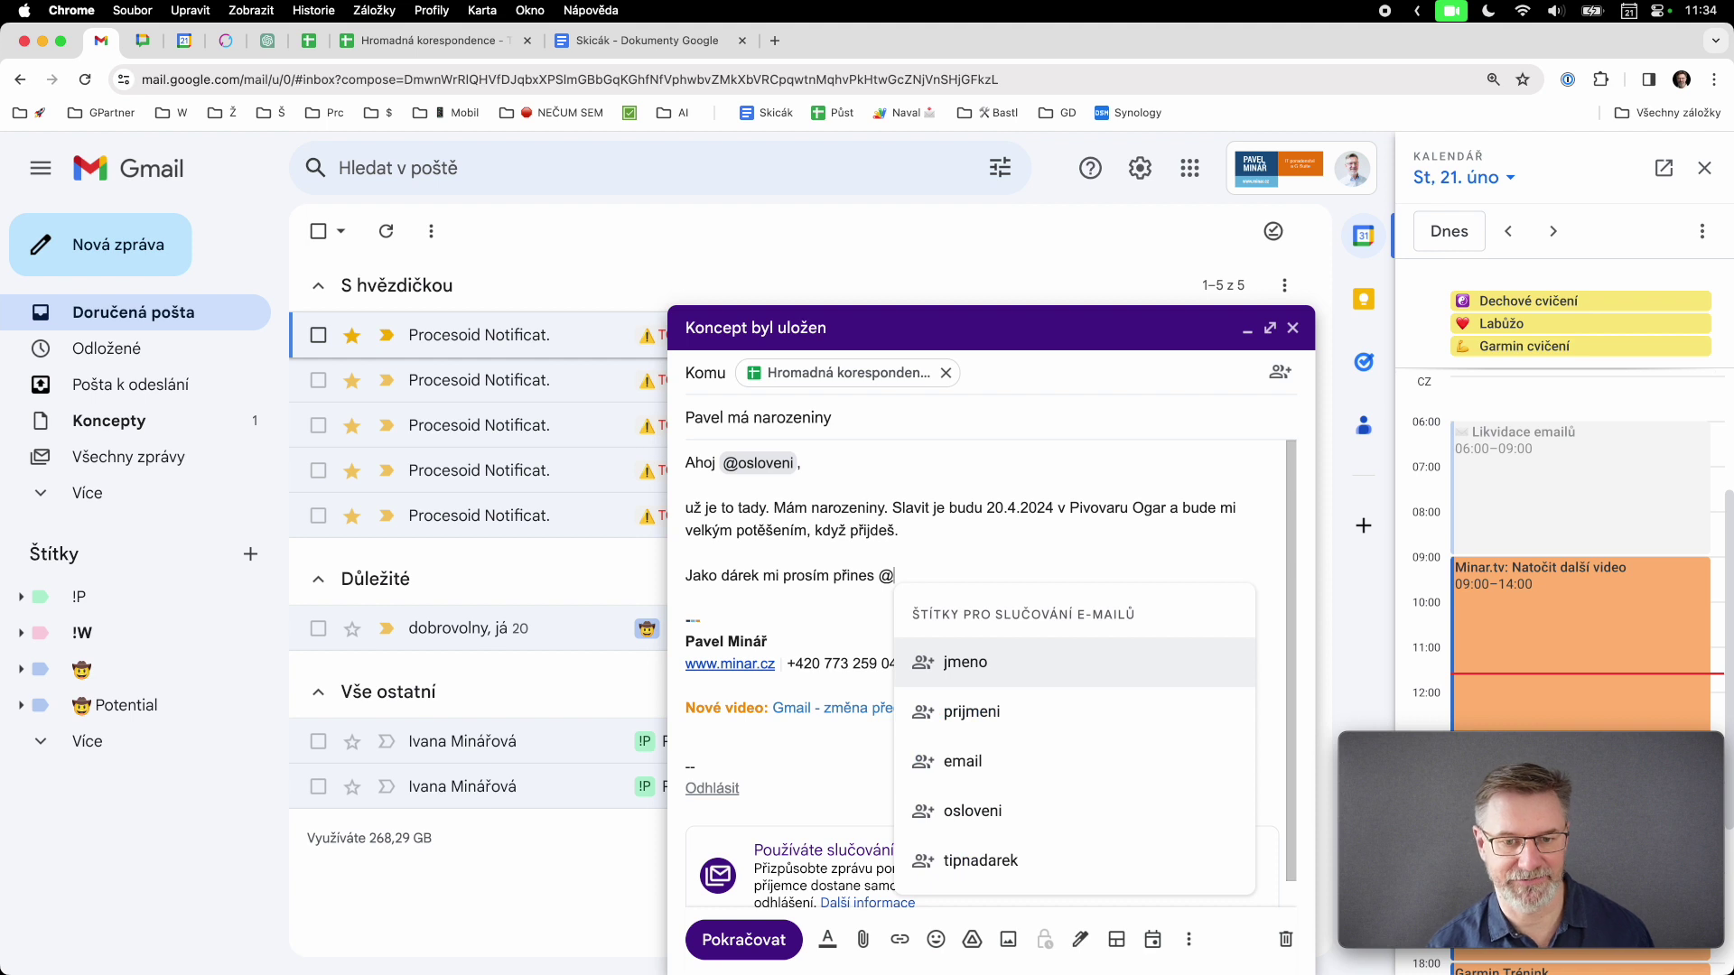
pyautogui.click(963, 867)
pyautogui.write('.')
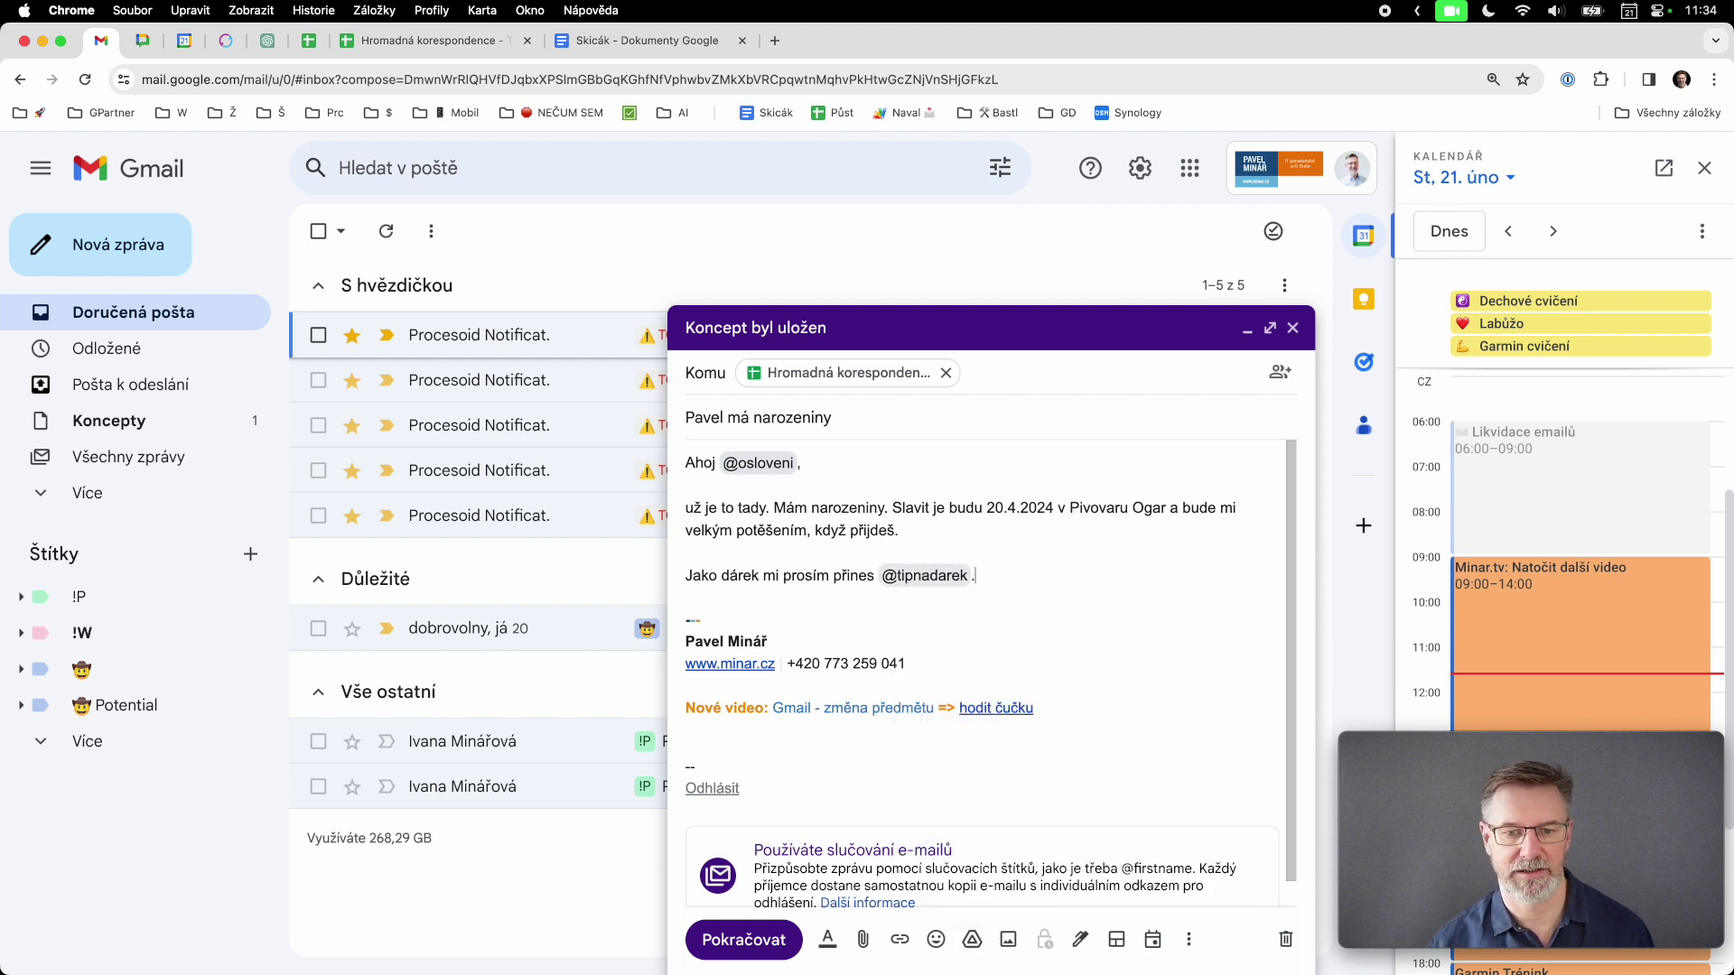
# - Send the merged birthday invitation to all recipients without sending a preview
pyautogui.click(743, 942)
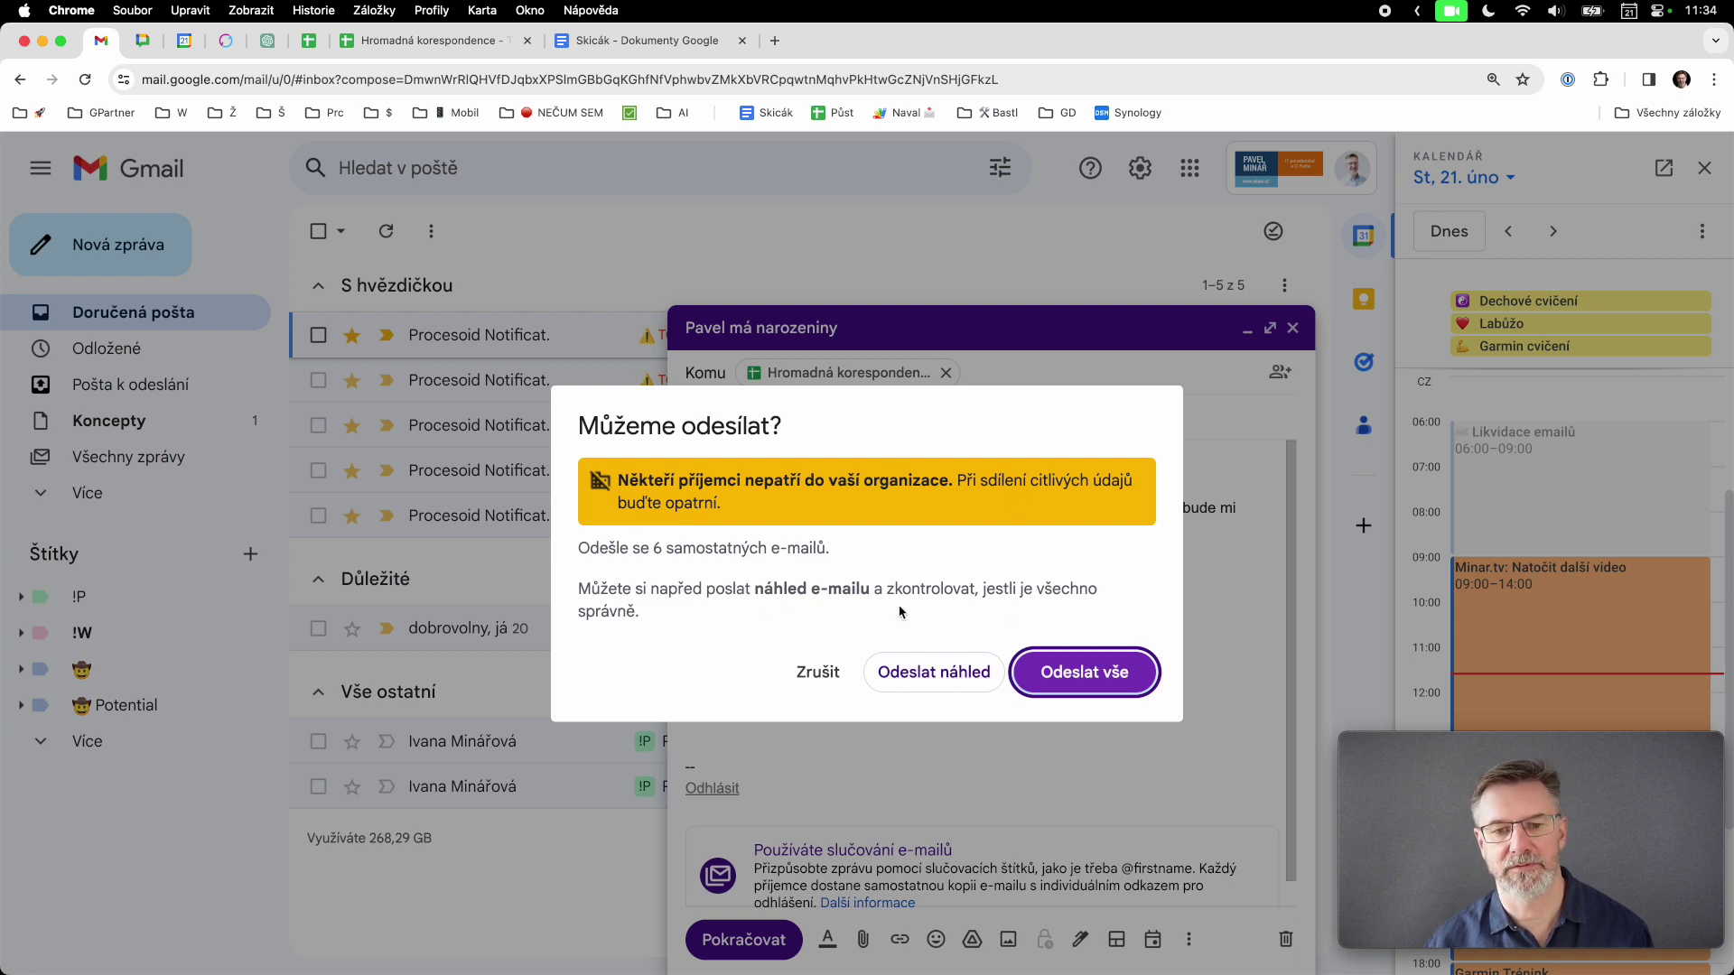
pyautogui.click(1105, 668)
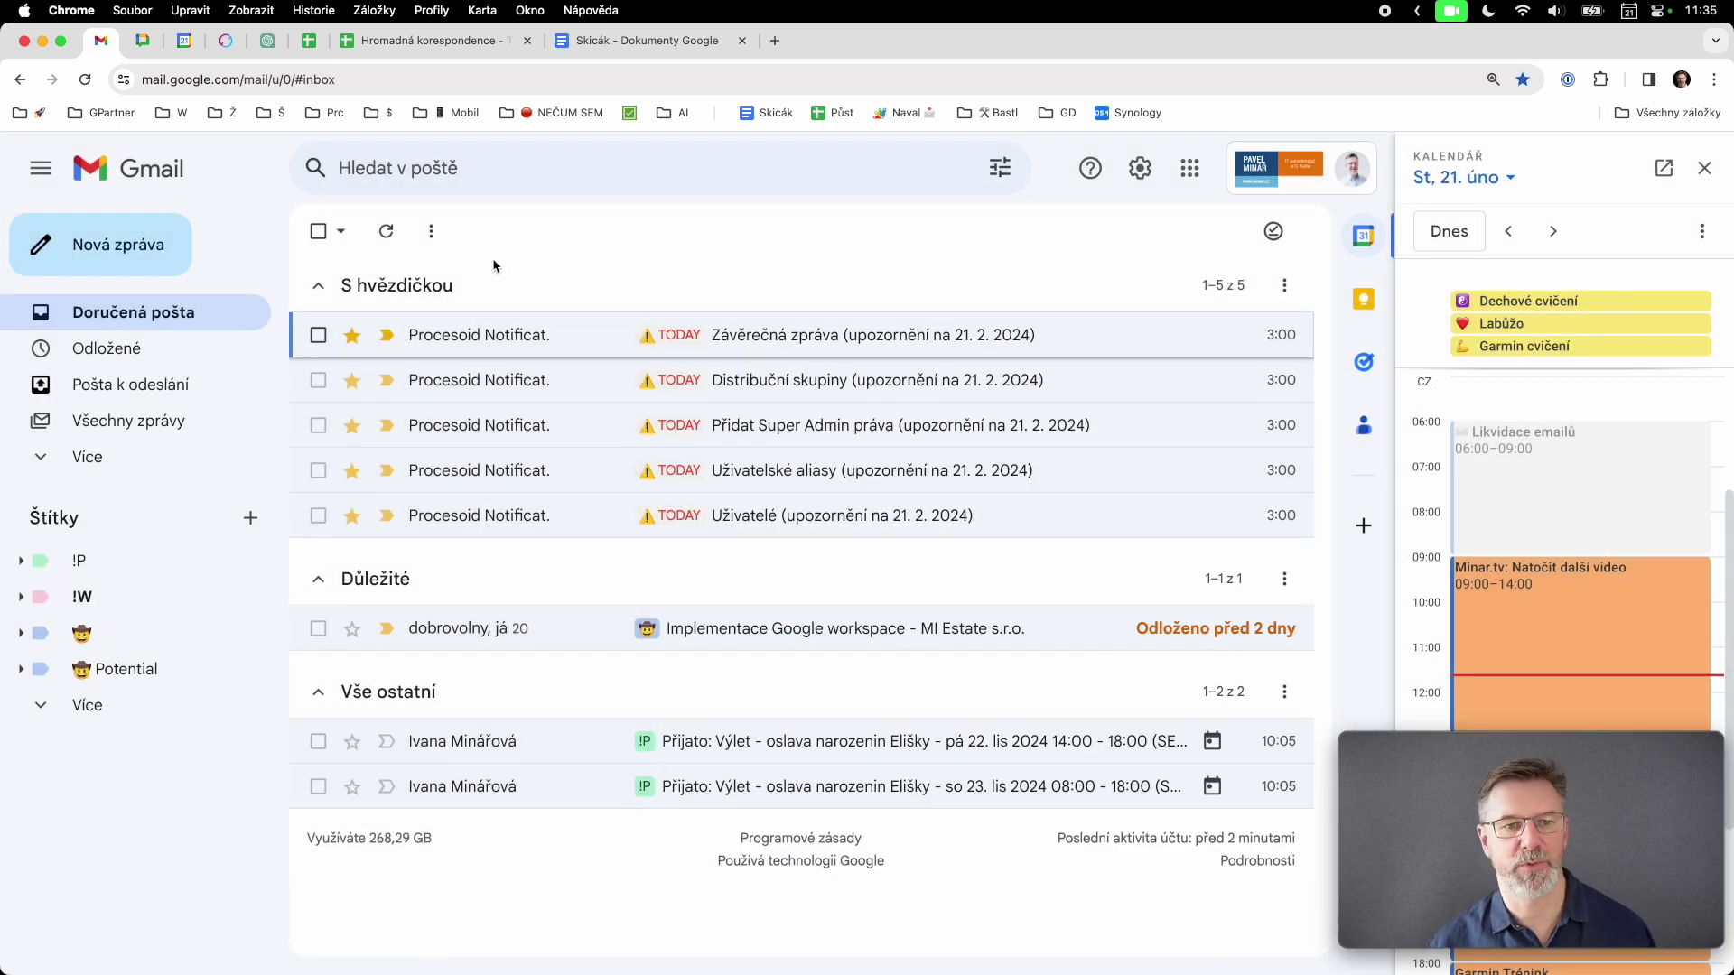
# - Check the personalised greeting and gift in one of the sent copies among all messages, and switch to the Procesoid account's inbox
pyautogui.click(136, 437)
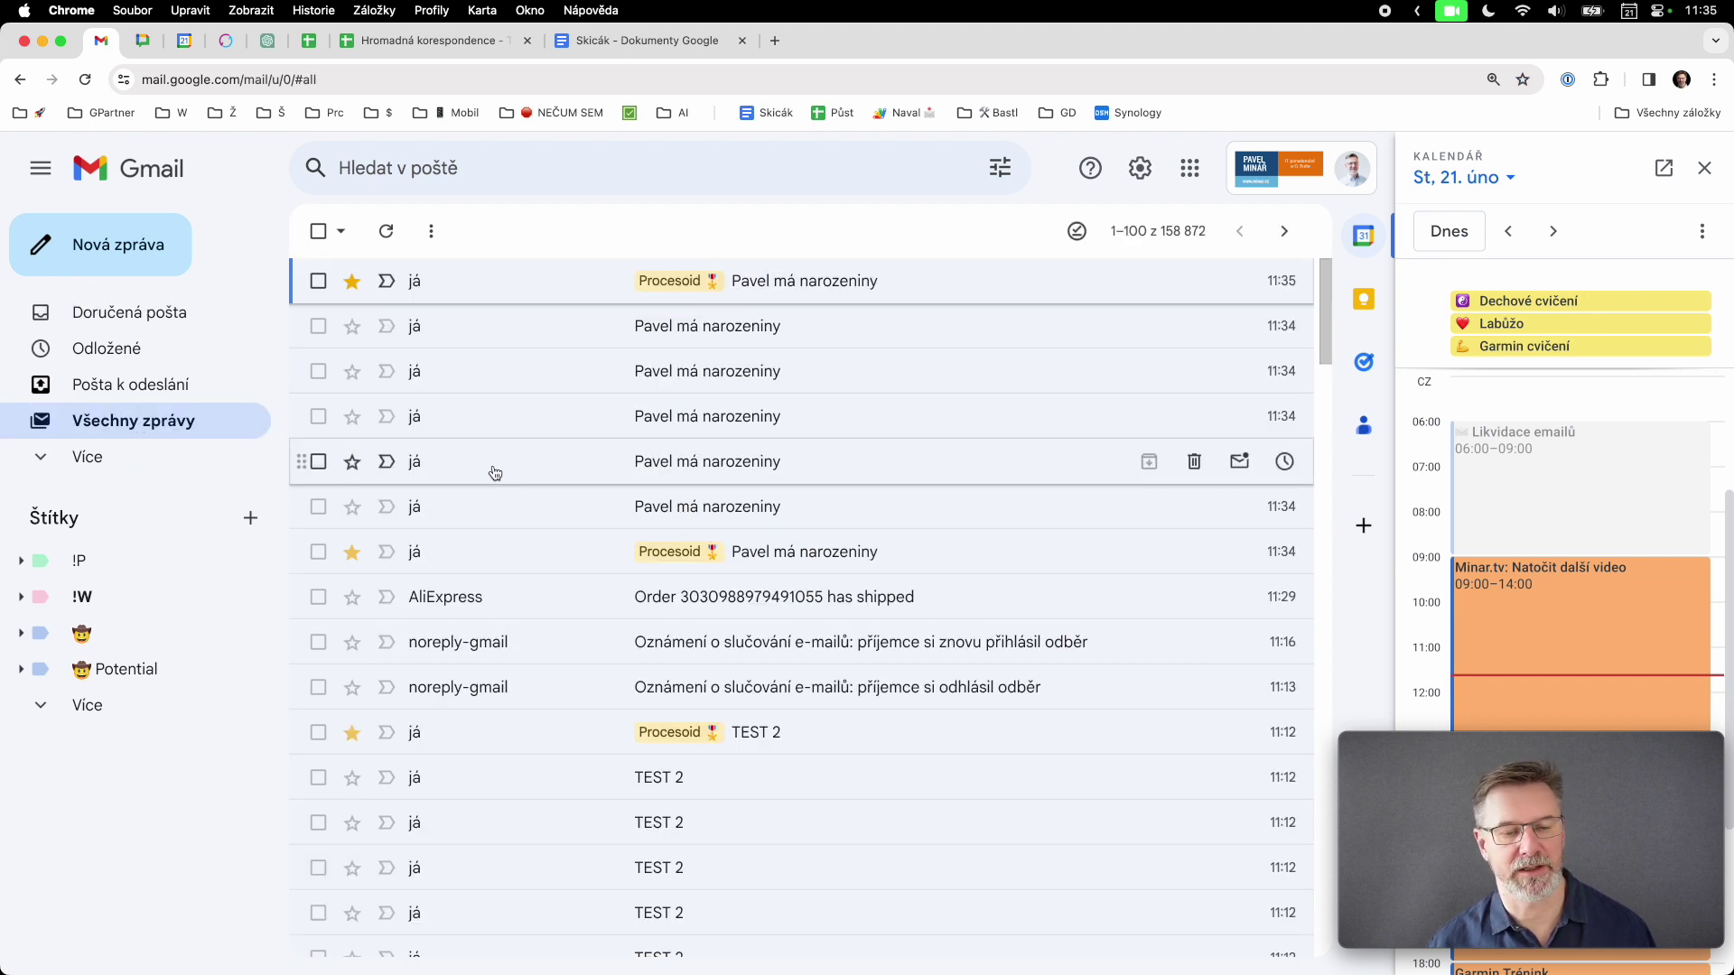
pyautogui.click(686, 473)
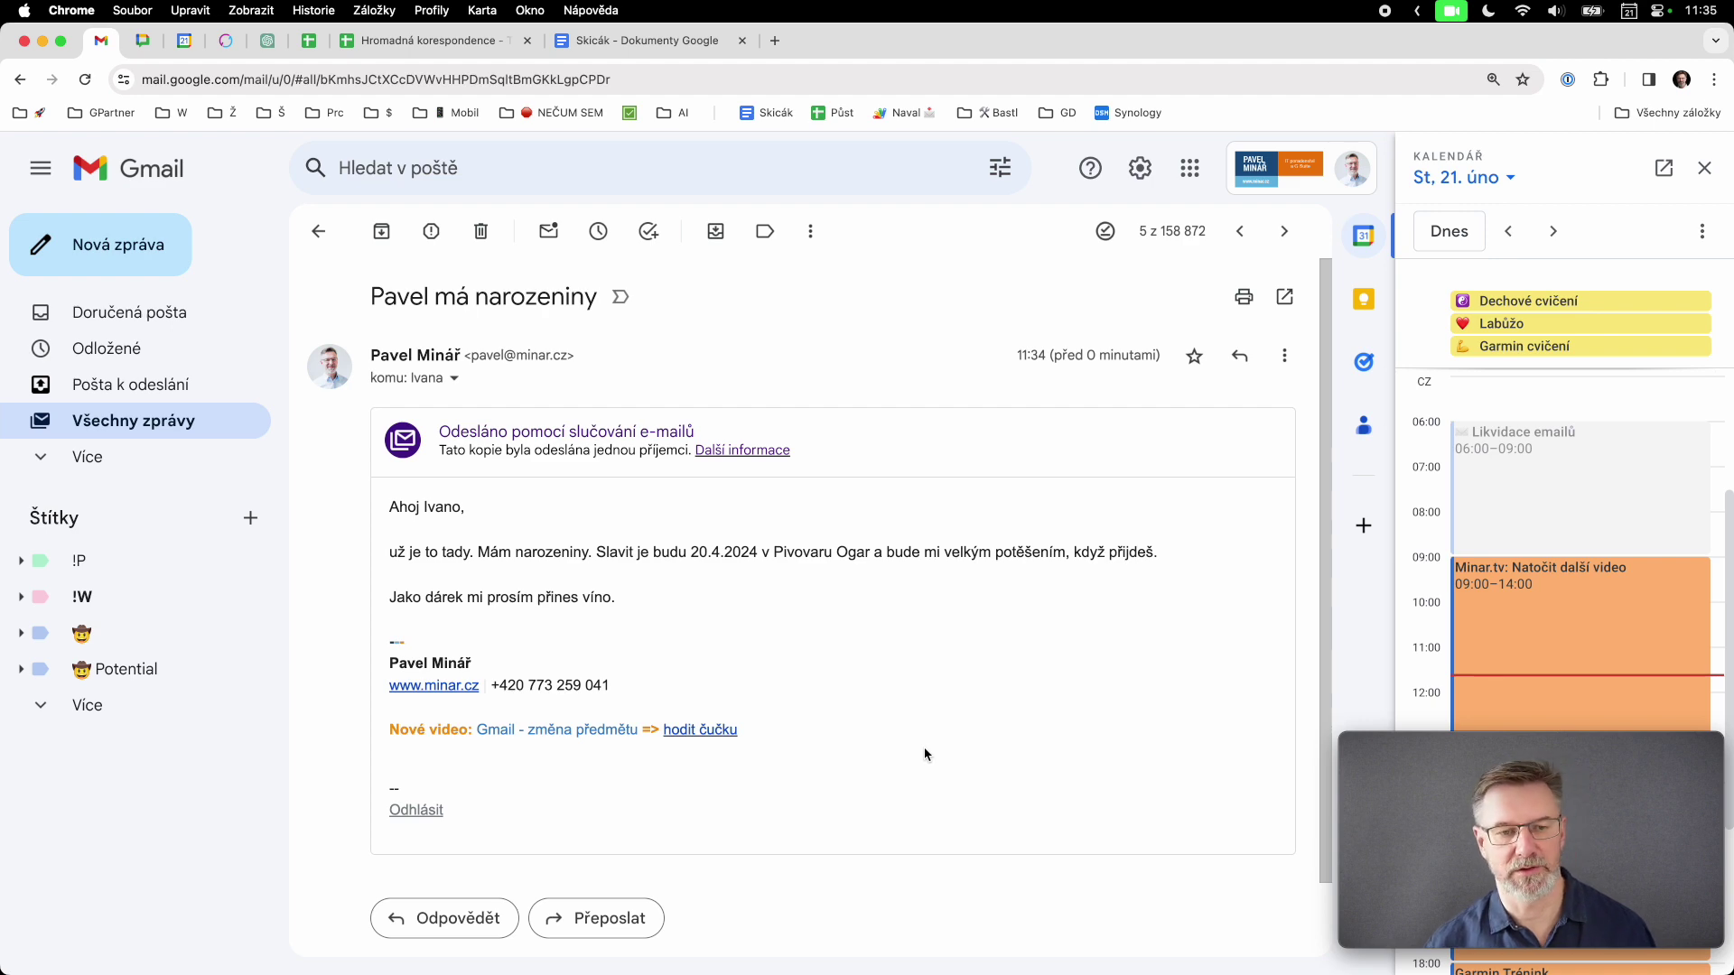
pyautogui.hotkey('ctrl', 'Right')
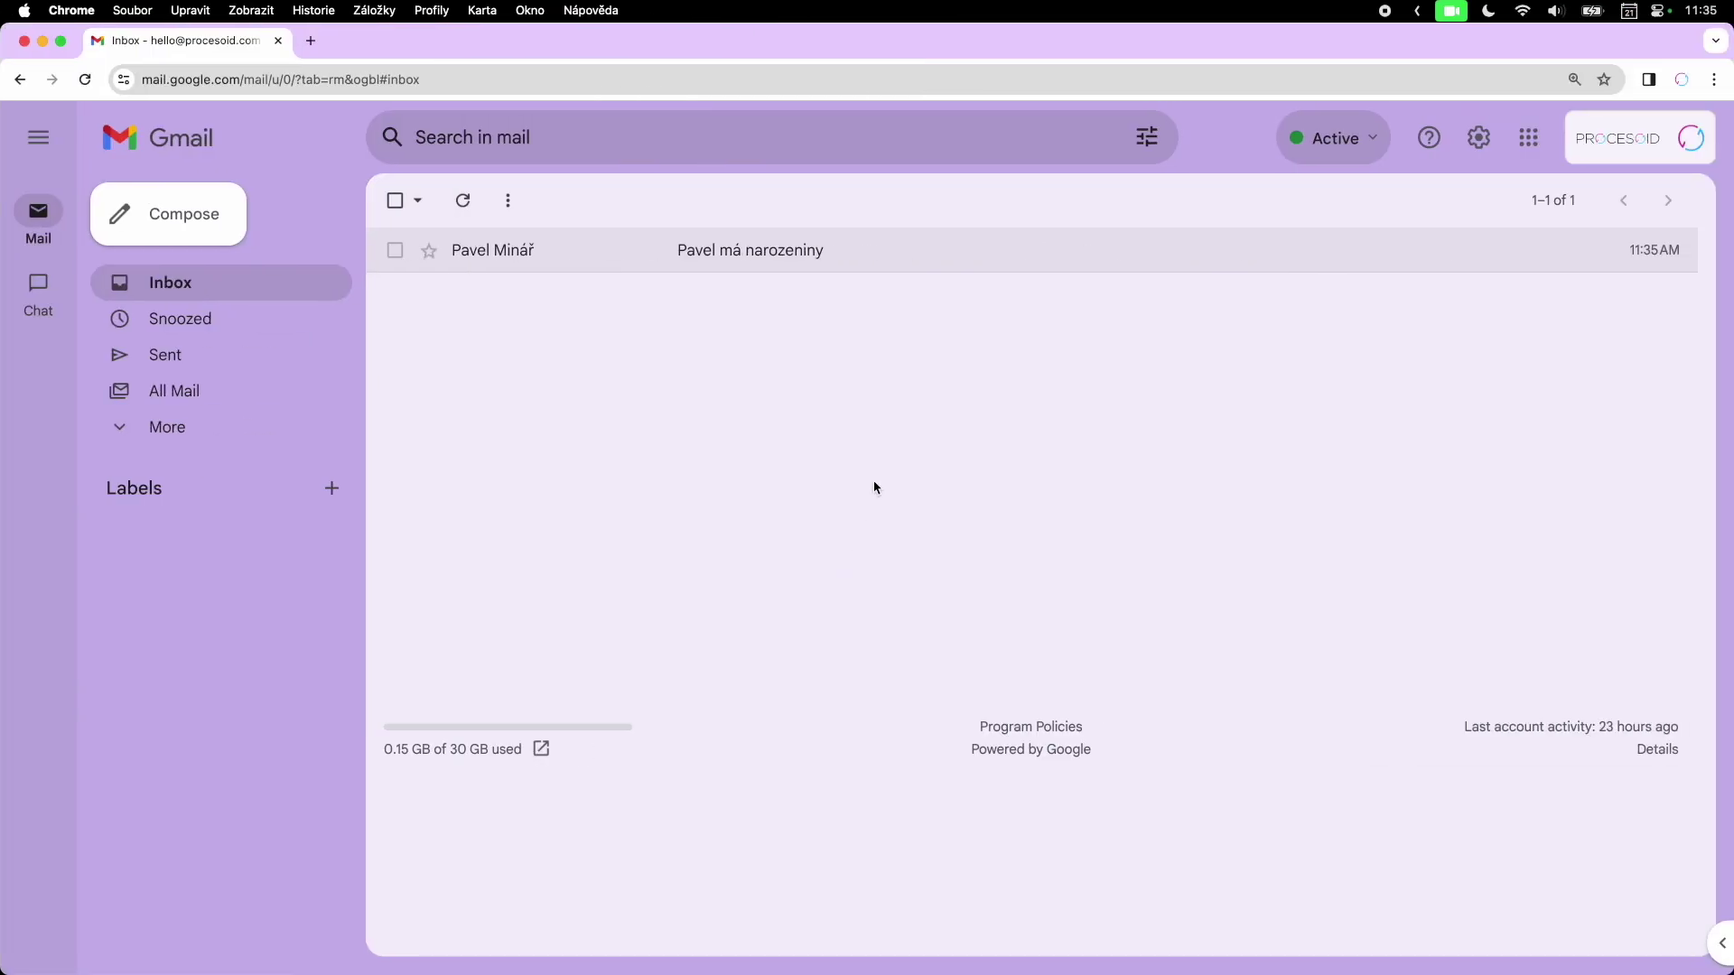
# - Switch to the training account's Gmail window and check the greeting and gift in the received "Pavel má narozeniny" invitation
pyautogui.hotkey('ctrl', 'Up')
pyautogui.click(696, 290)
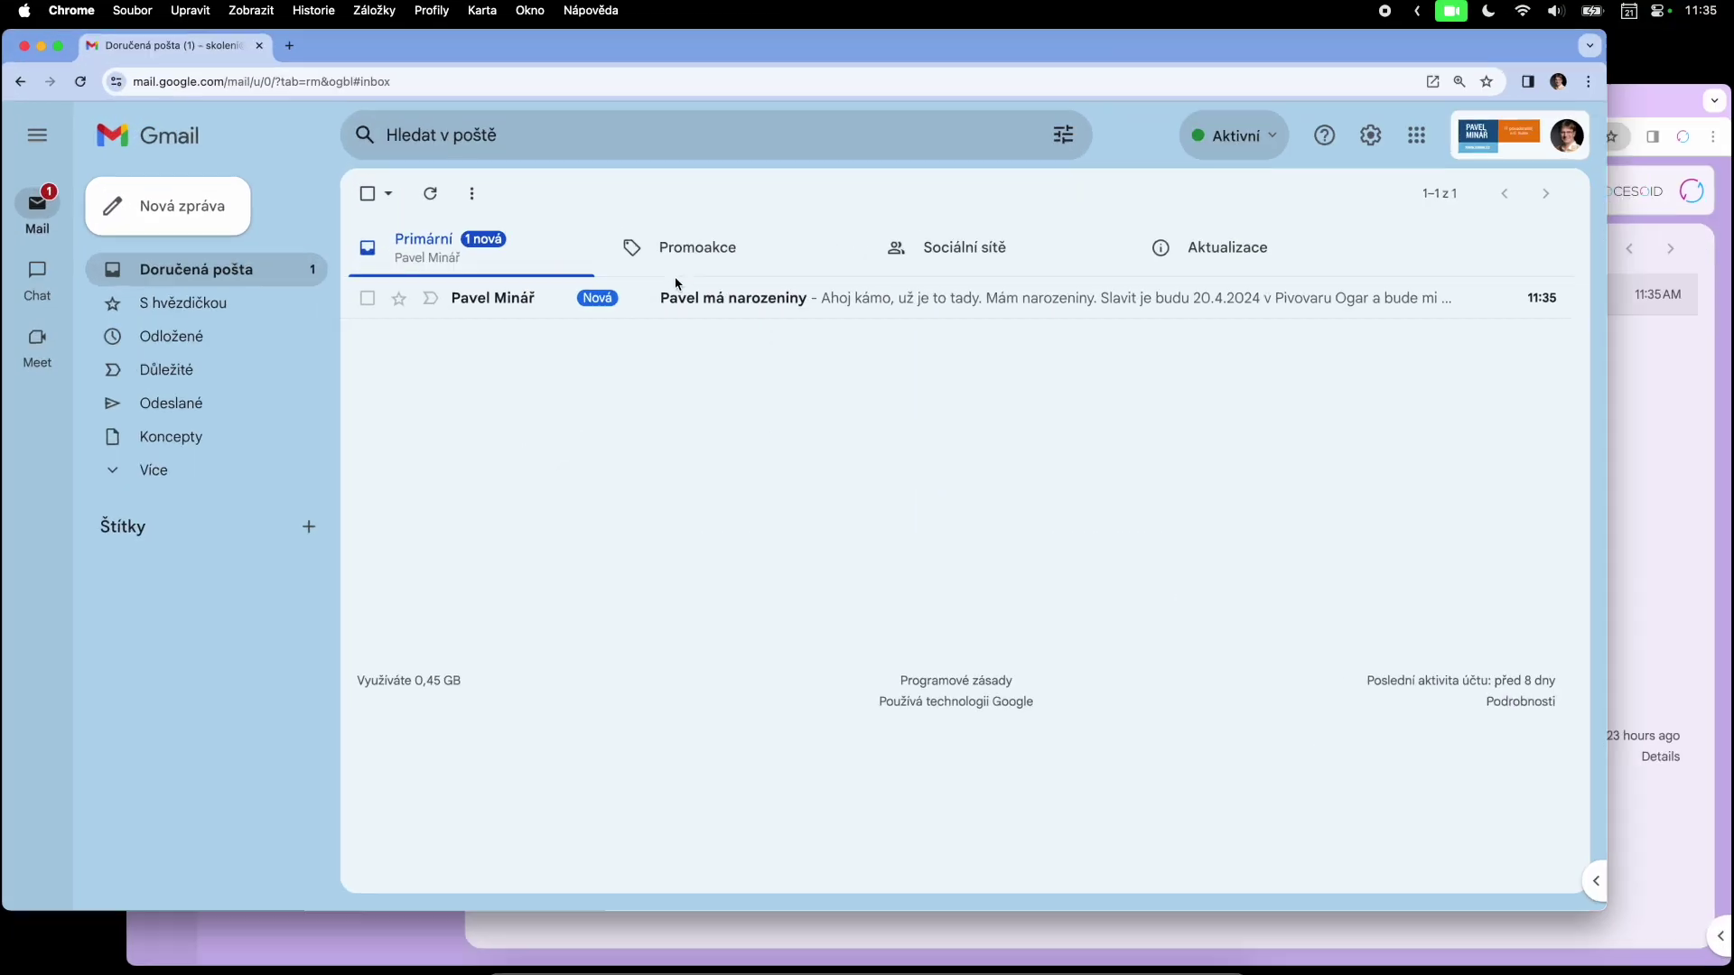
pyautogui.click(756, 326)
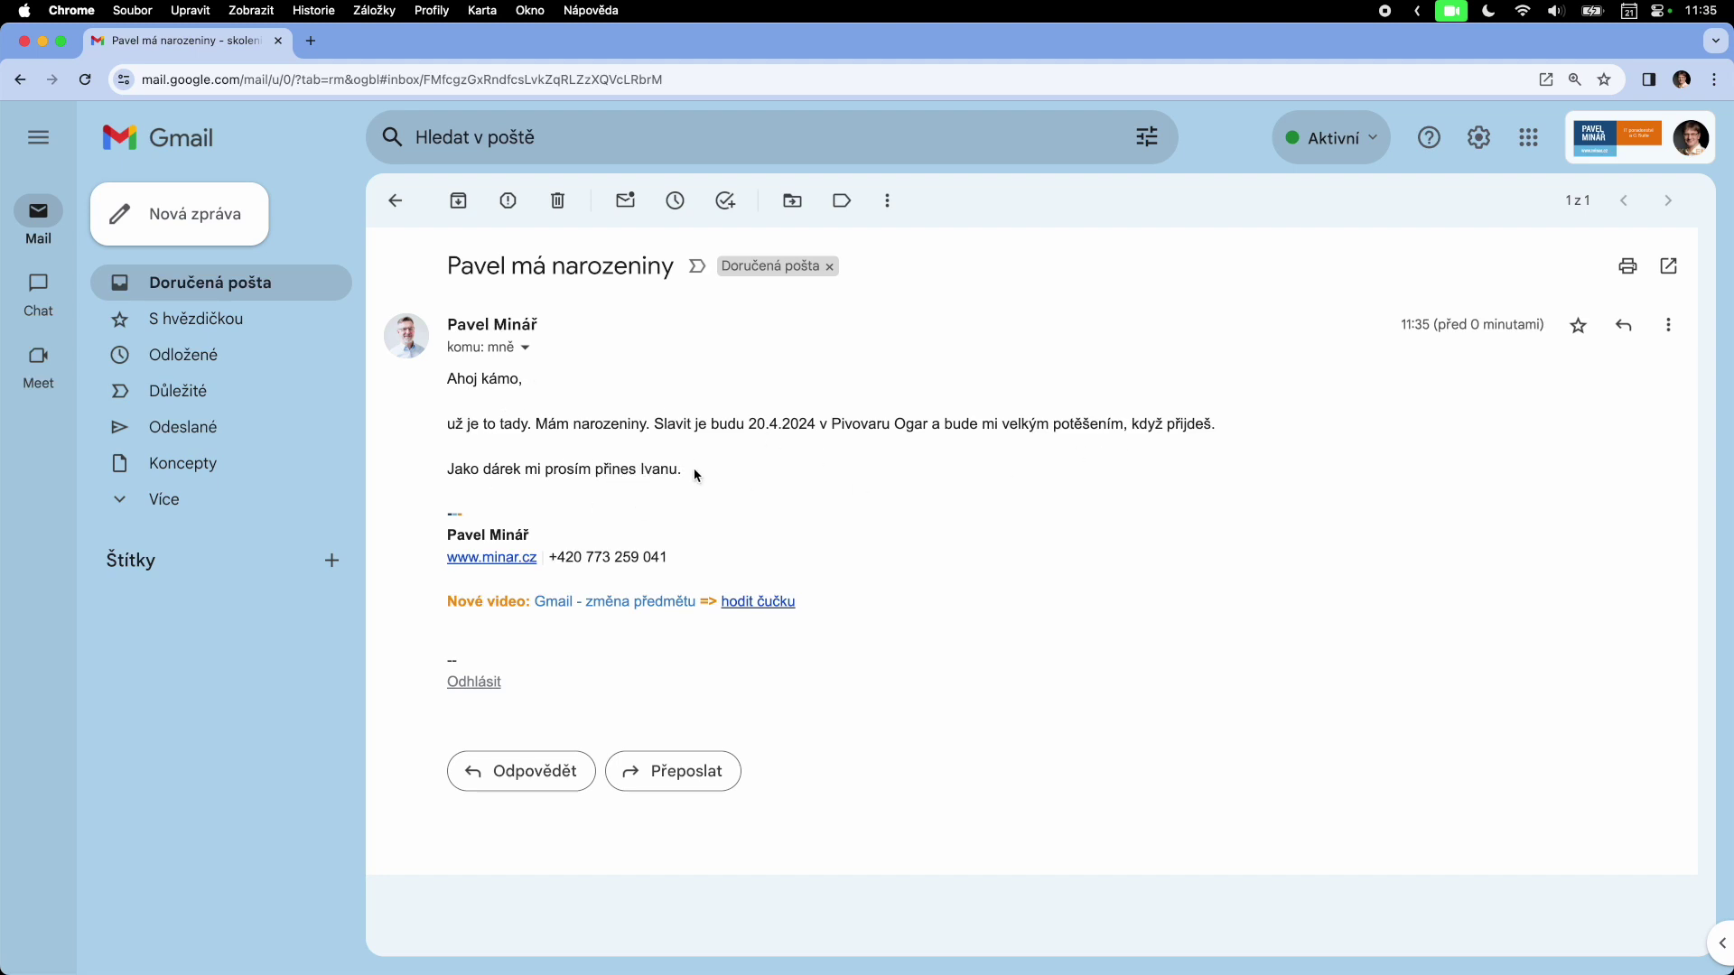
# - Open the "Pavel má narozeniny" invitation in the Procesoid account and unsubscribe that address from the sender's messages through its Odhlásit link
pyautogui.hotkey('ctrl', 'Up')
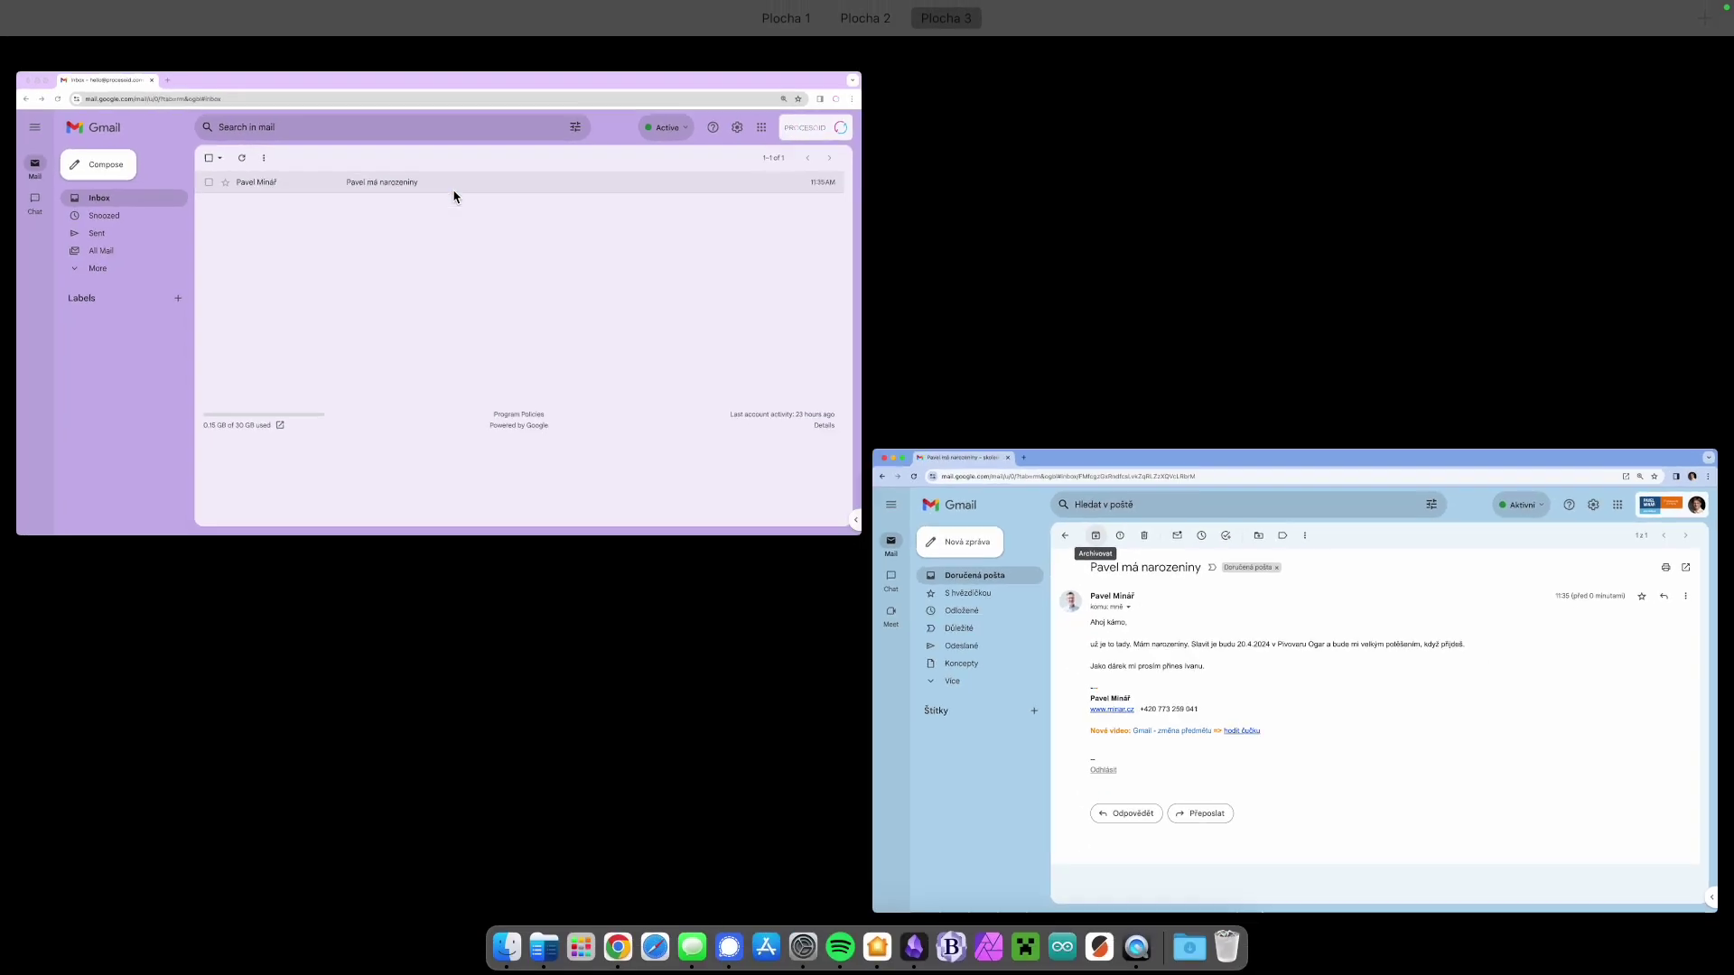
pyautogui.click(496, 268)
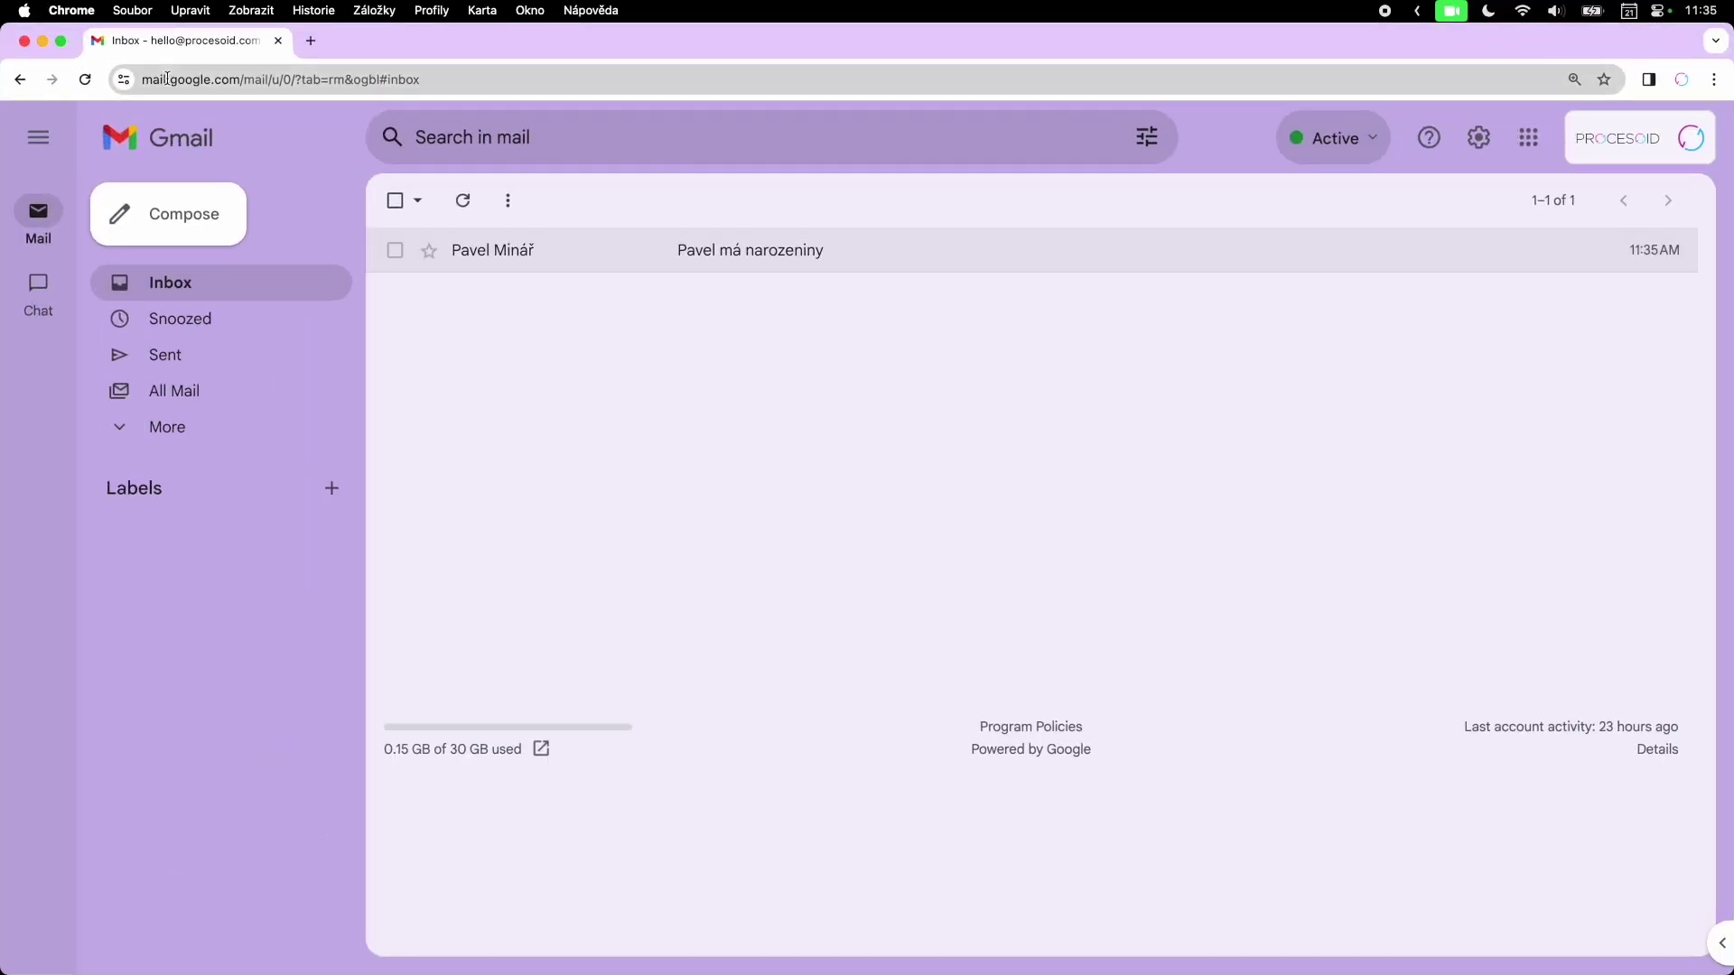
pyautogui.click(750, 261)
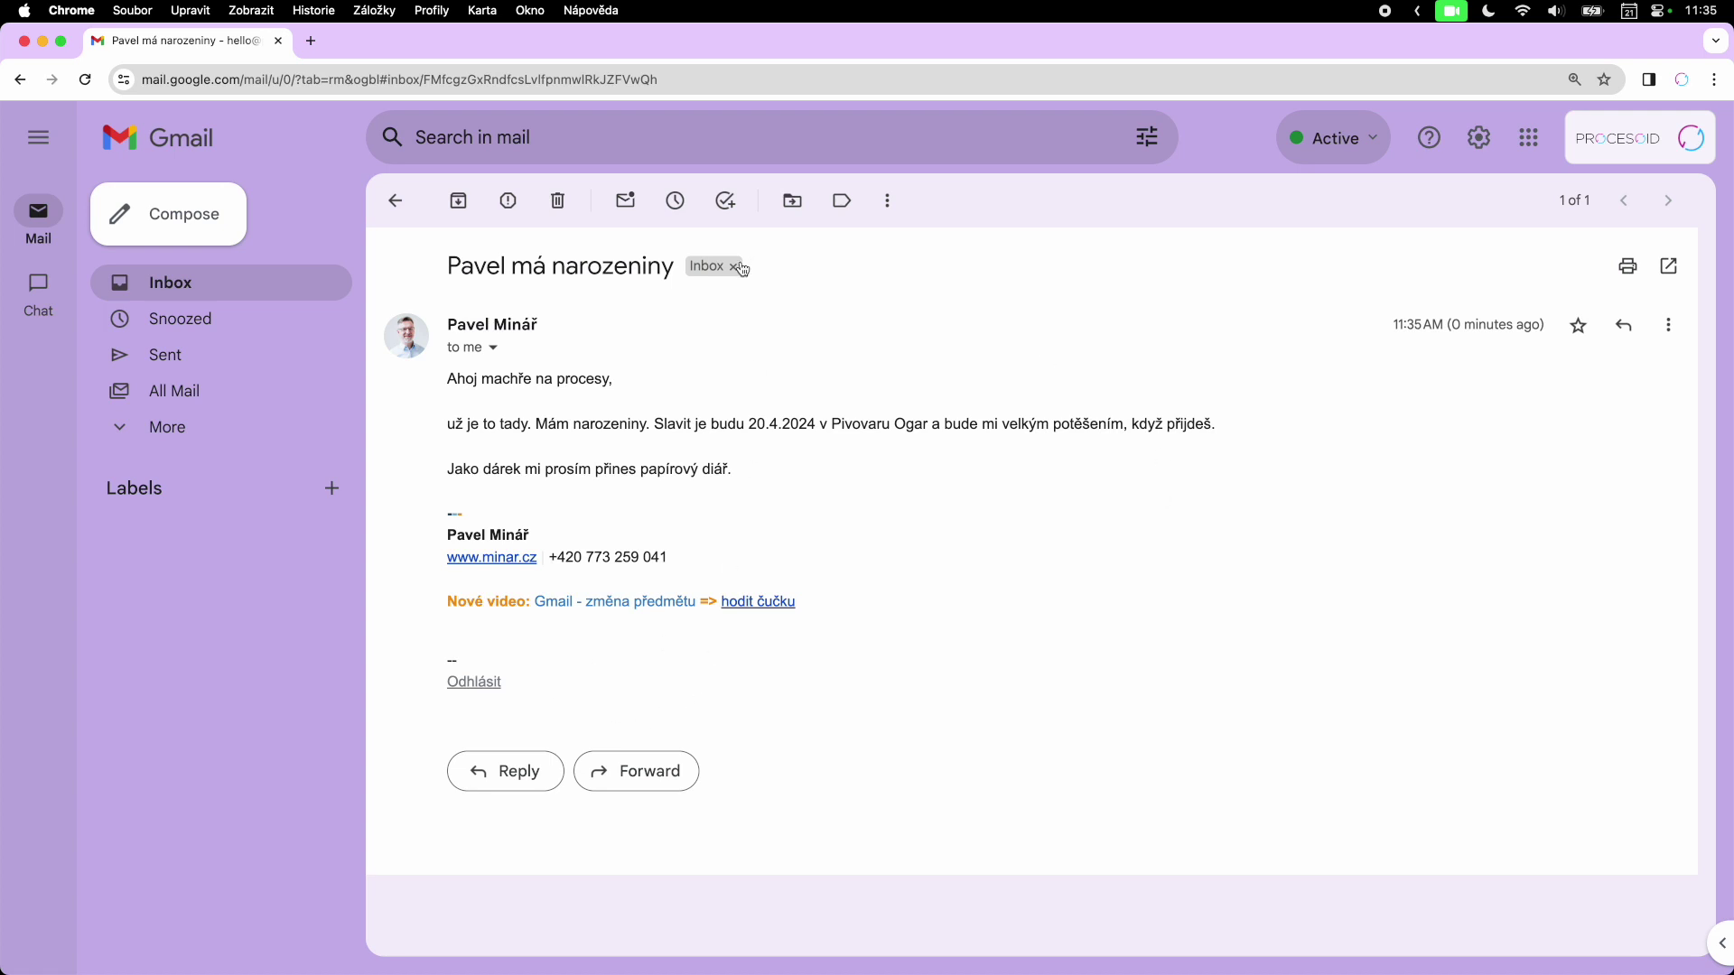
pyautogui.click(472, 684)
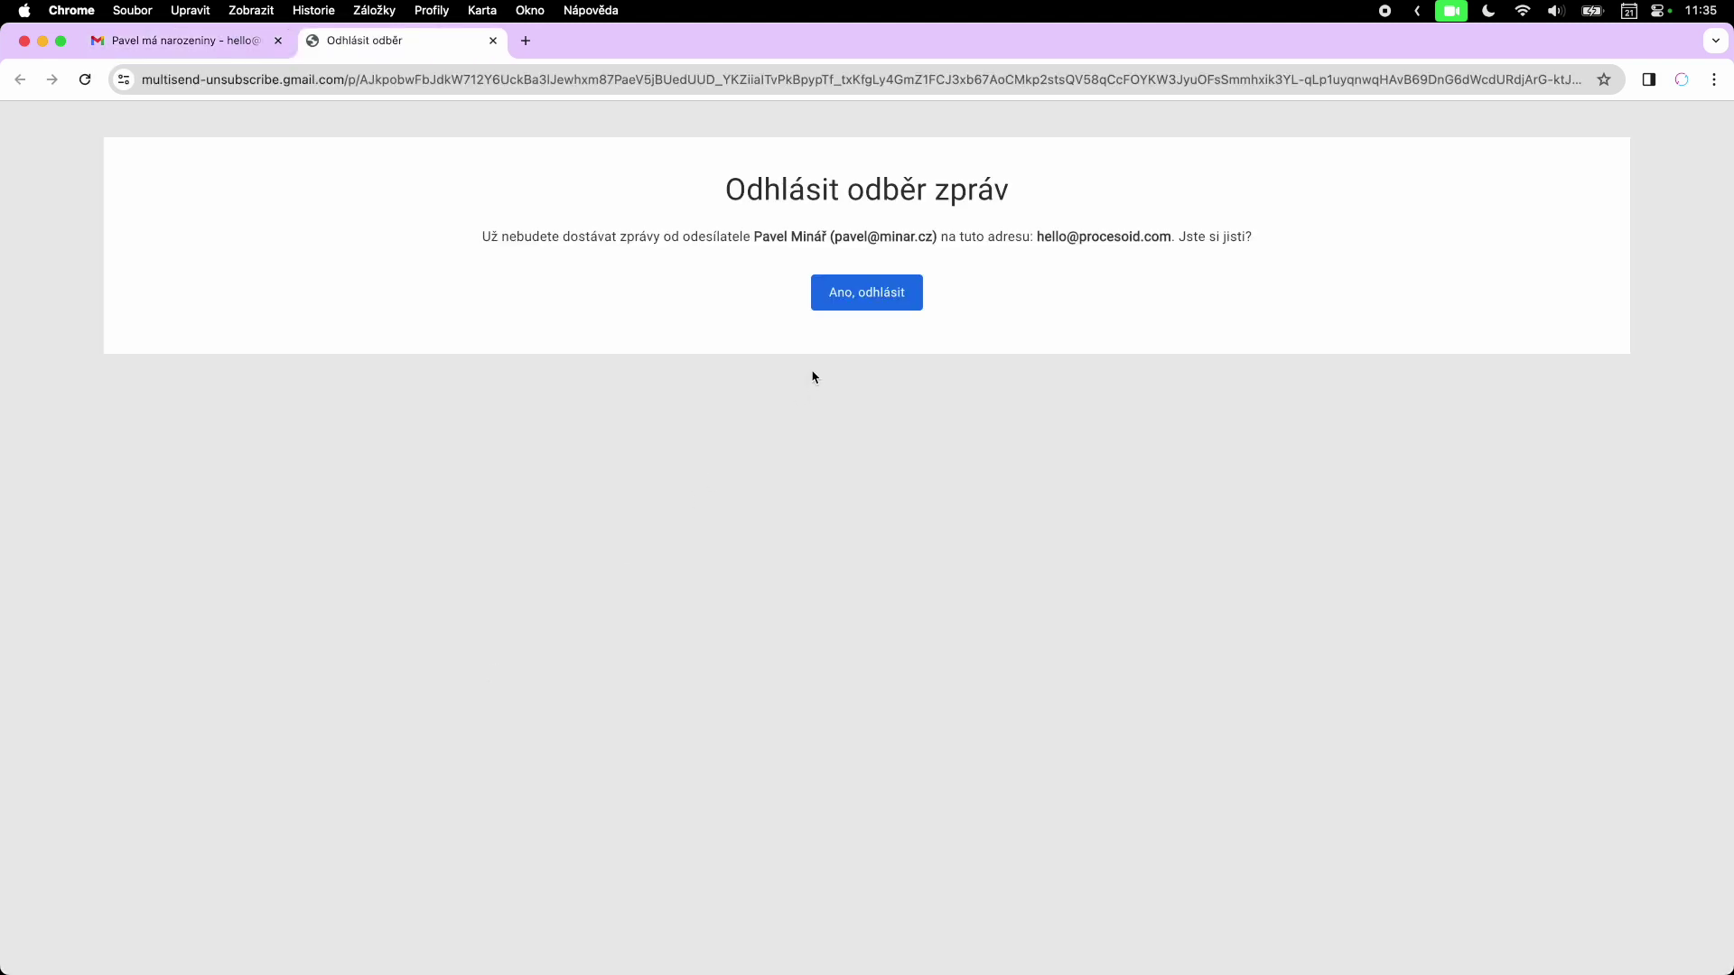
pyautogui.click(848, 302)
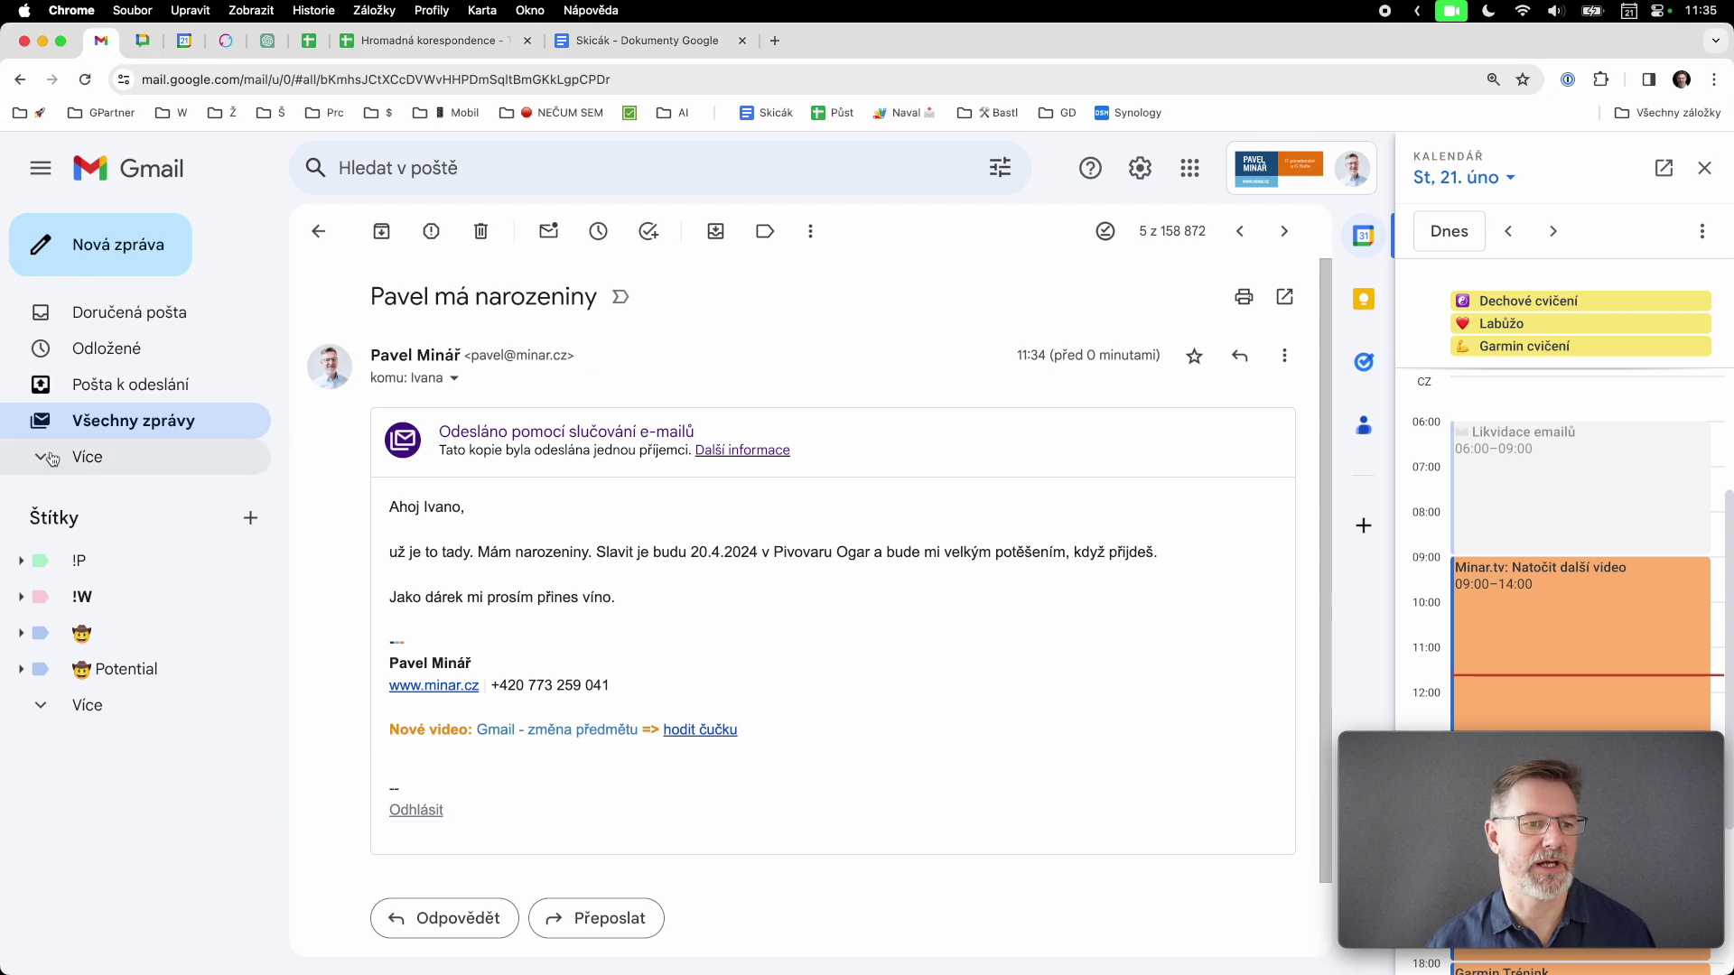
# - Check the mail merge notice about the unsubscribed recipient among all messages in the sender's mailbox
pyautogui.click(56, 457)
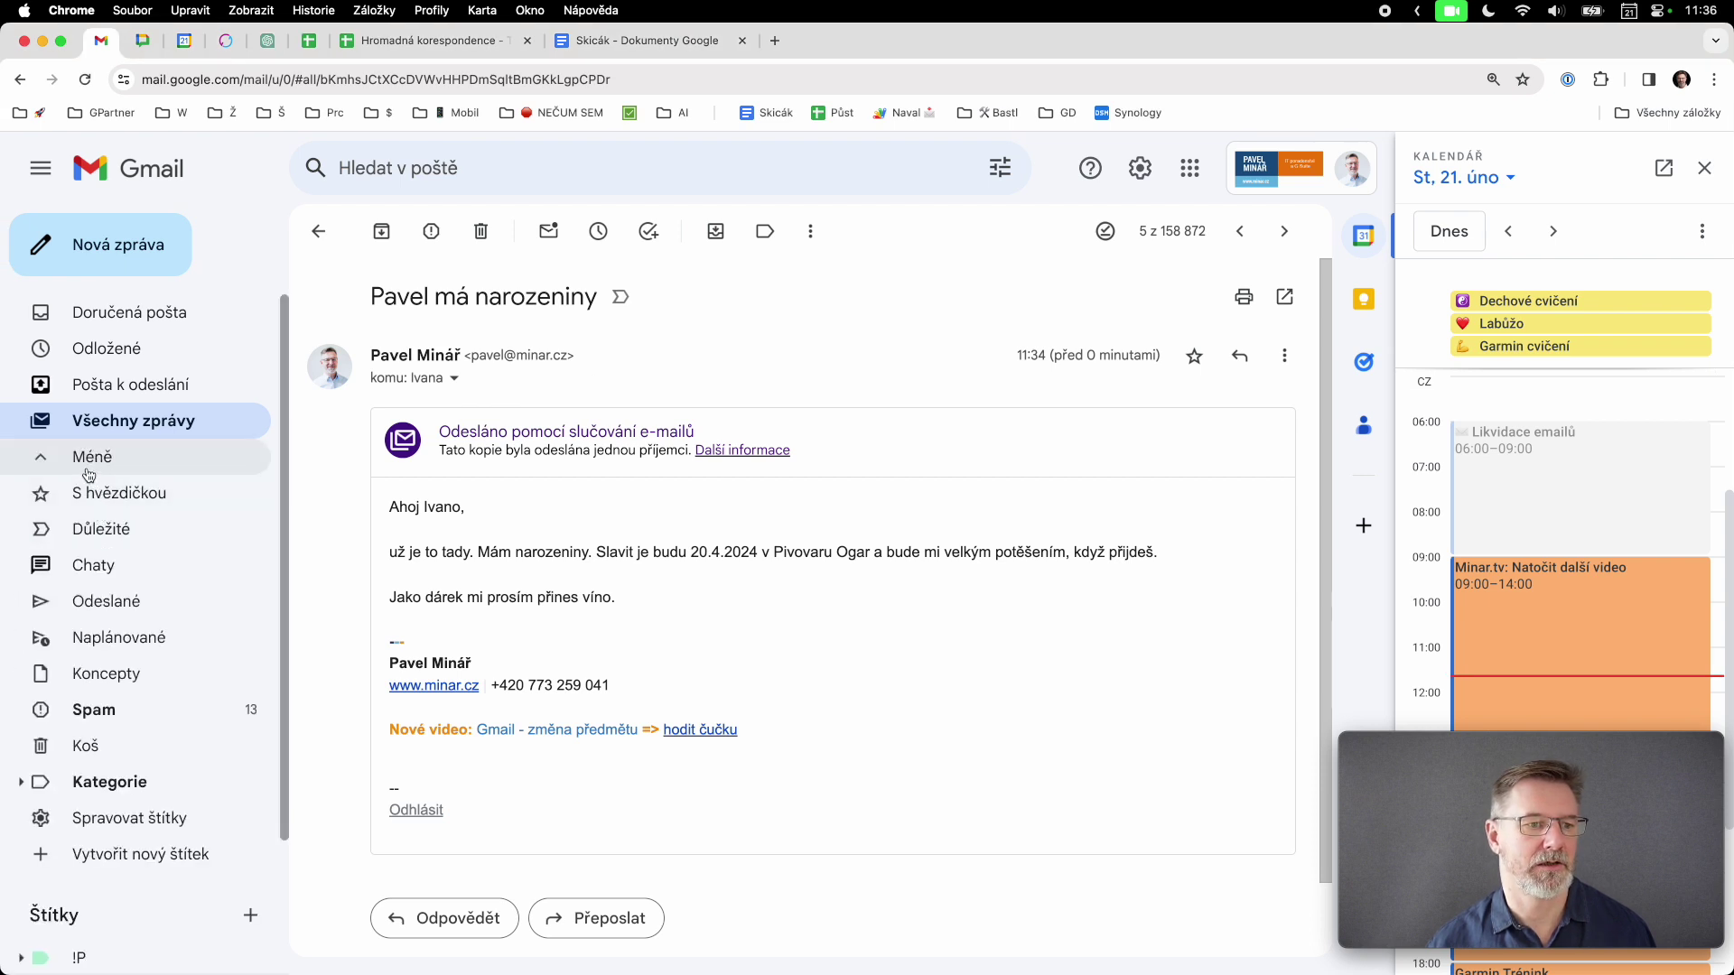
pyautogui.click(89, 423)
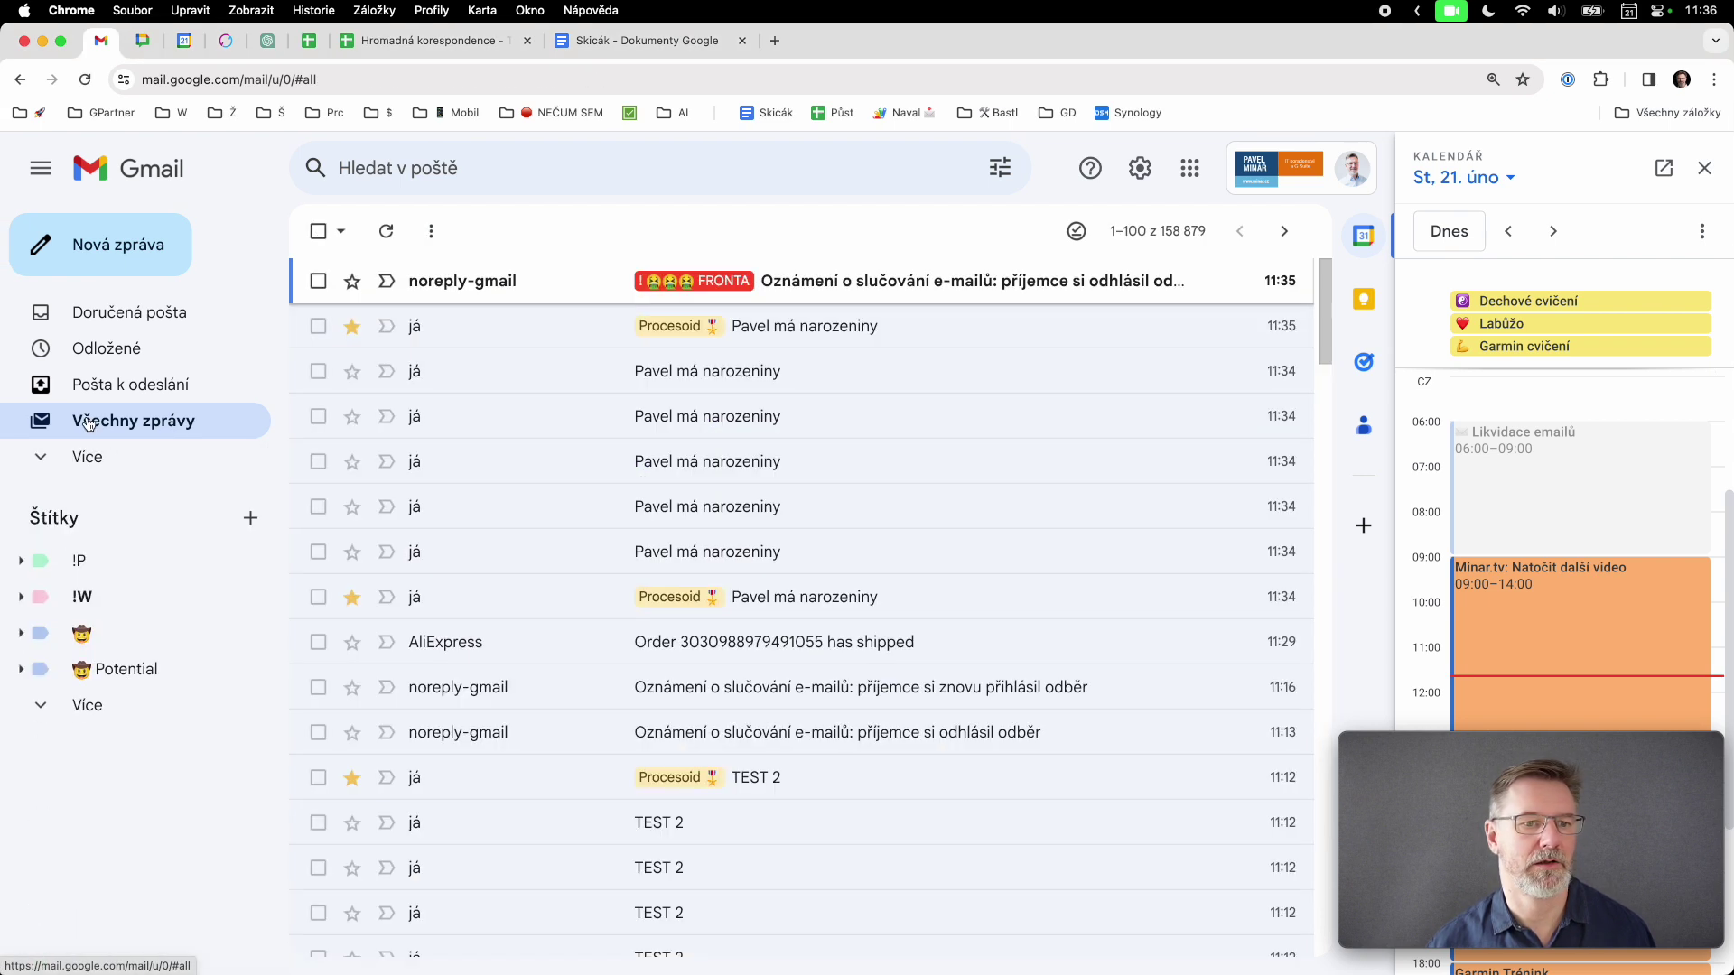
pyautogui.click(799, 281)
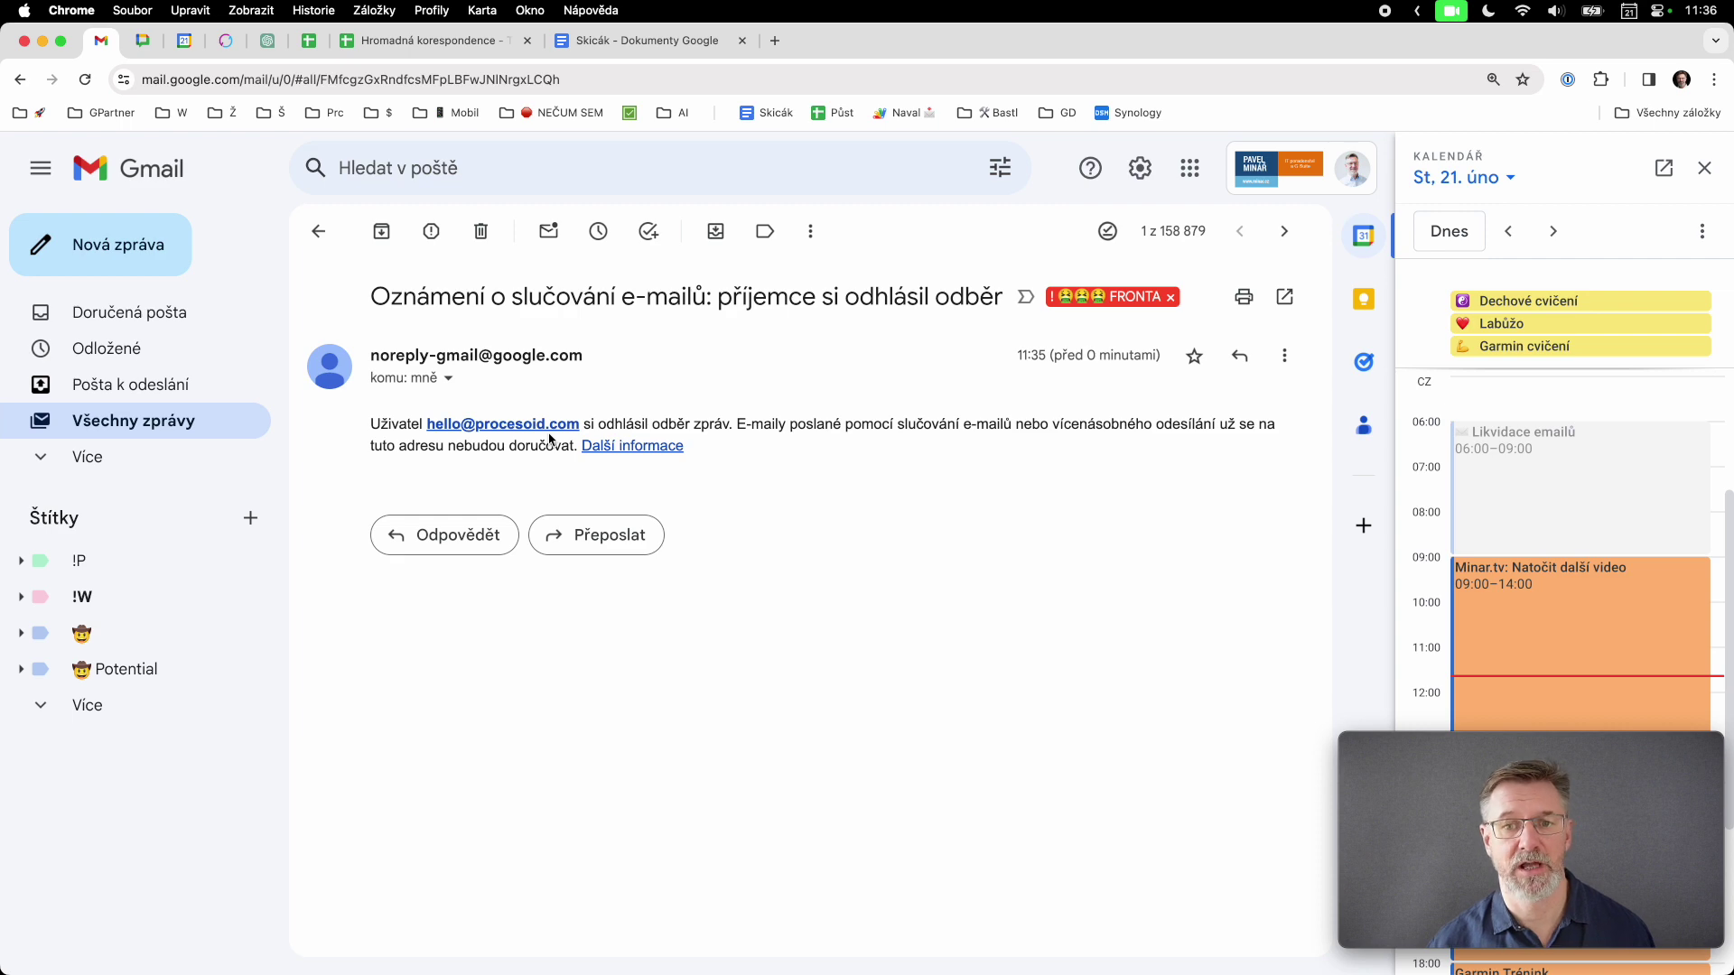
# - Resubscribe the Procesoid address to the sender's messages and return to the sender's mailbox
pyautogui.hotkey('ctrl', 'Right')
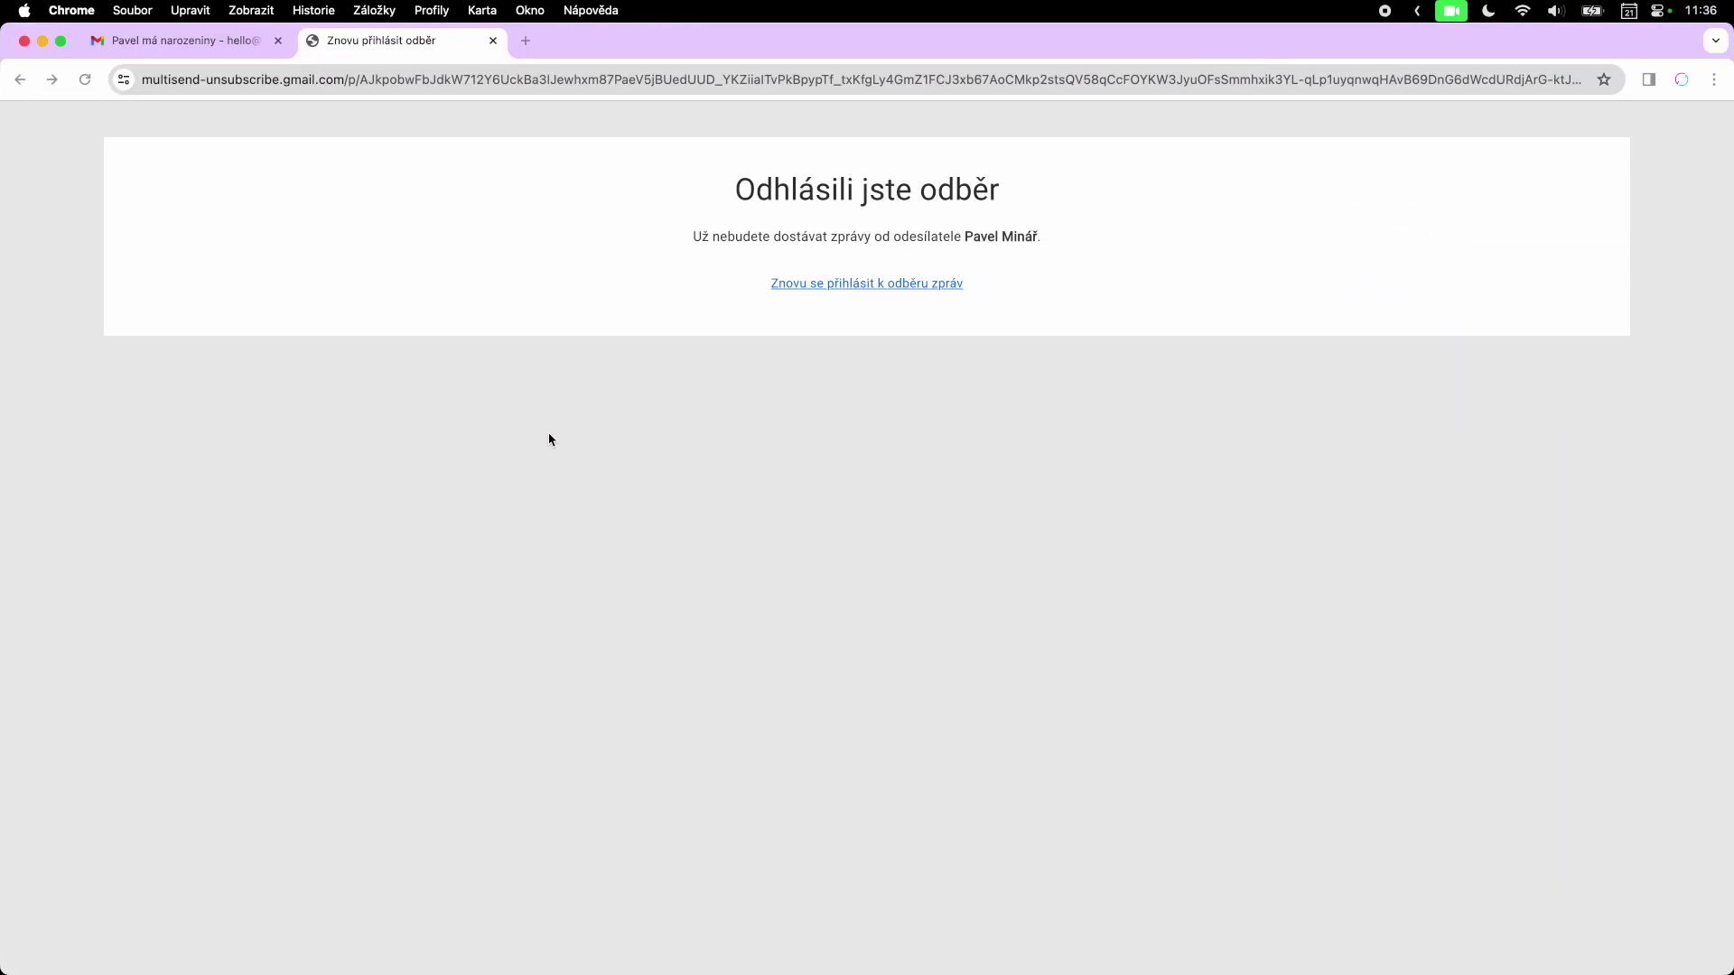
pyautogui.click(849, 287)
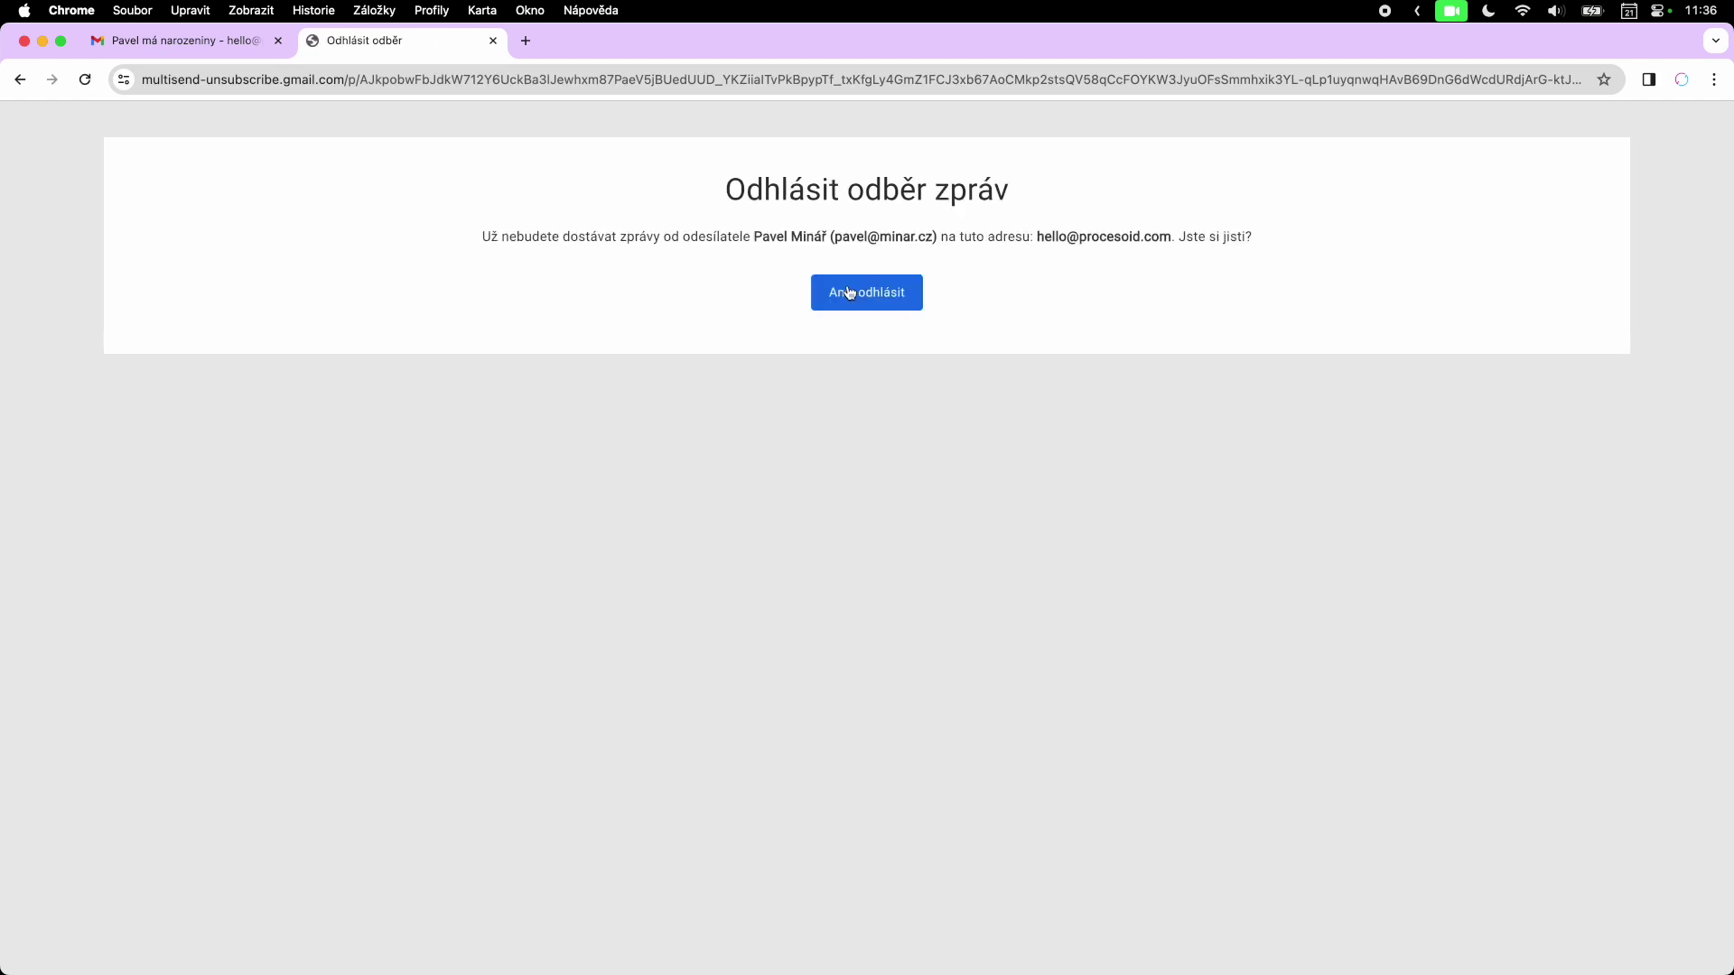
pyautogui.hotkey('ctrl', 'Left')
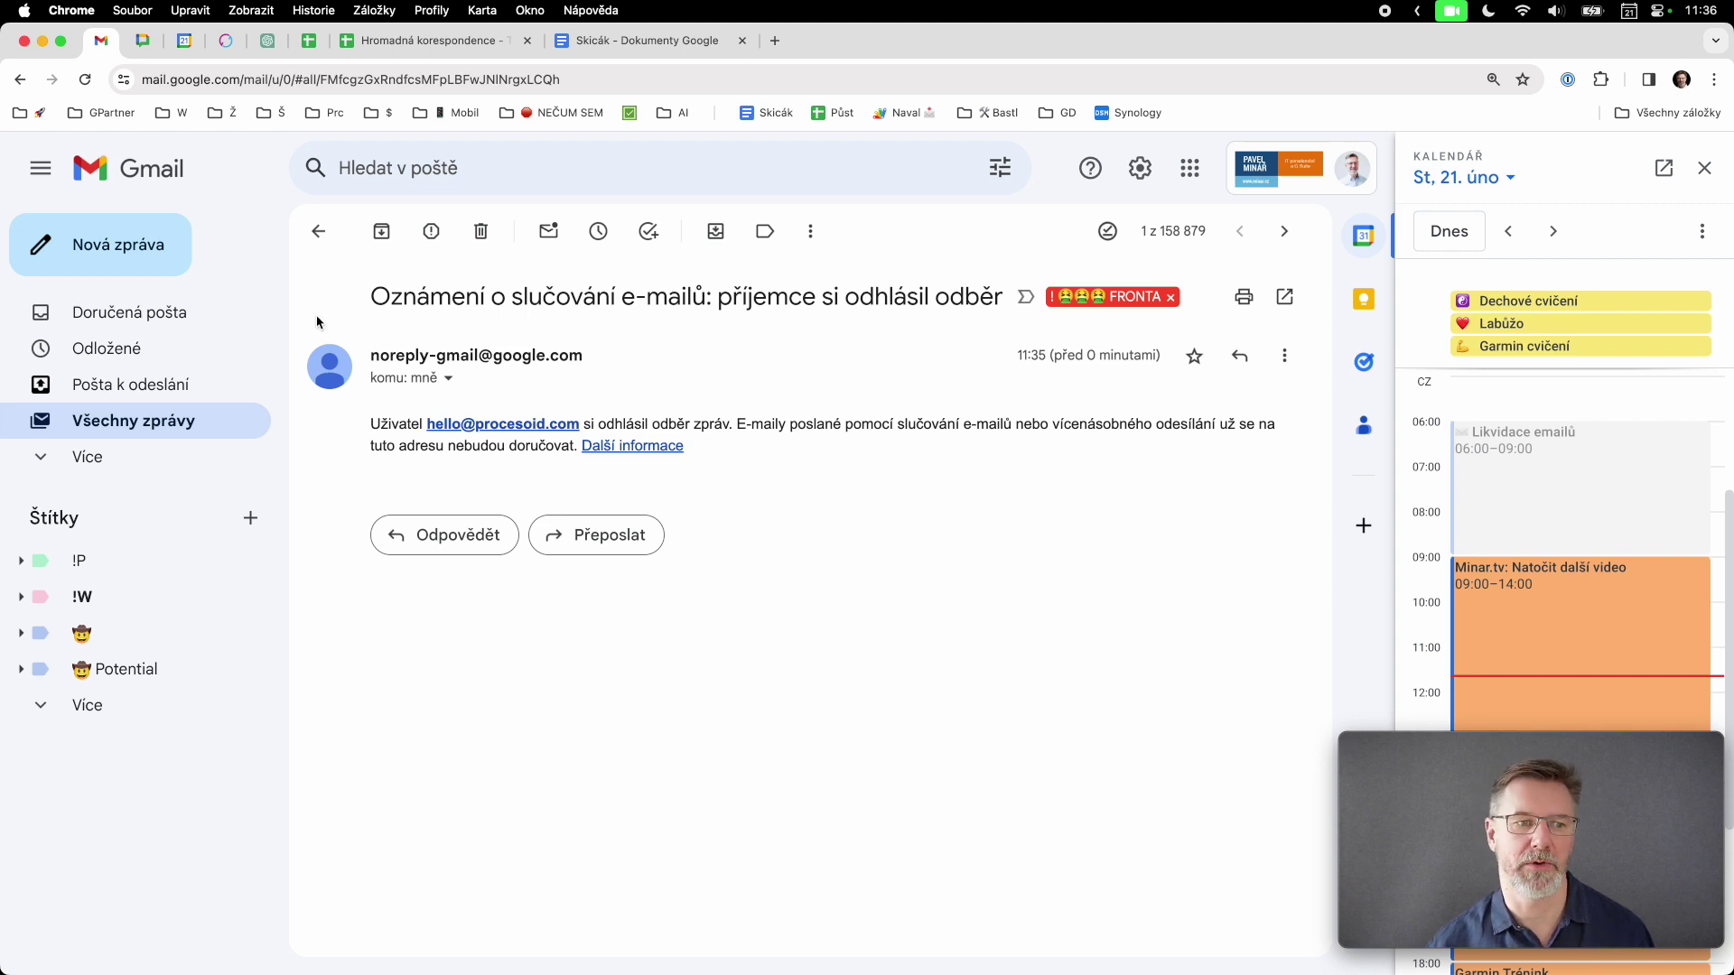
# - Return to the inbox, review the recipient table on List 1 of the Hromadná korespondence spreadsheet, and open the mail merge limits in the Skicák document
pyautogui.click(107, 325)
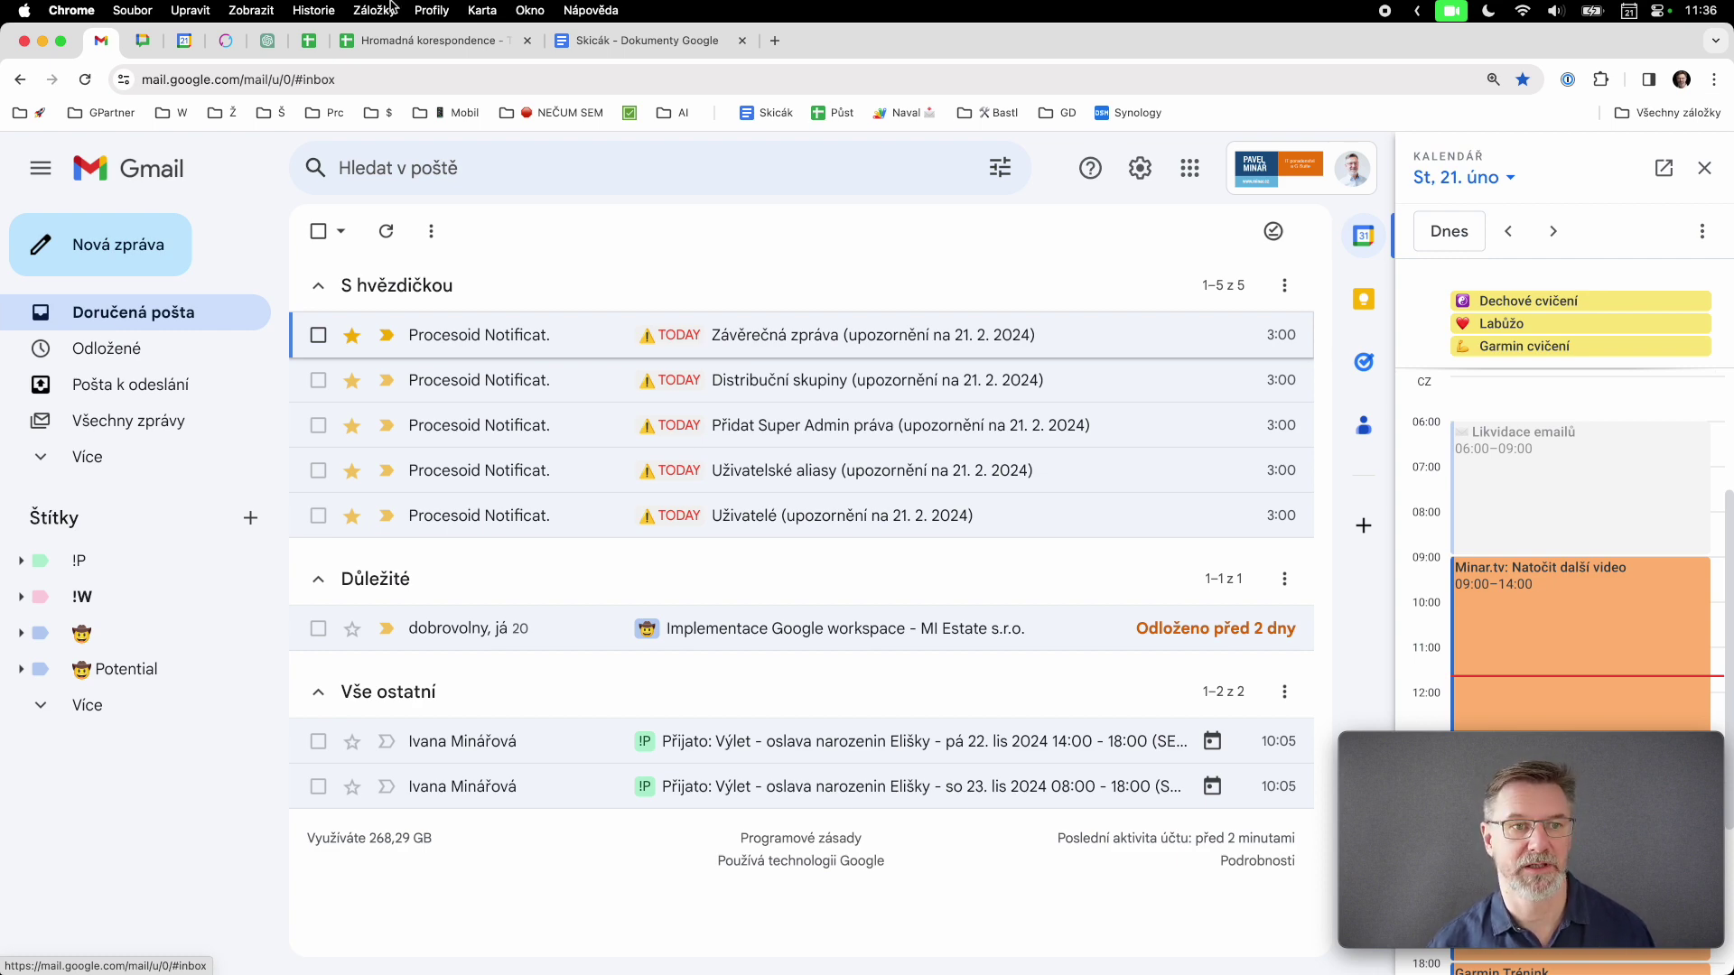
pyautogui.click(394, 45)
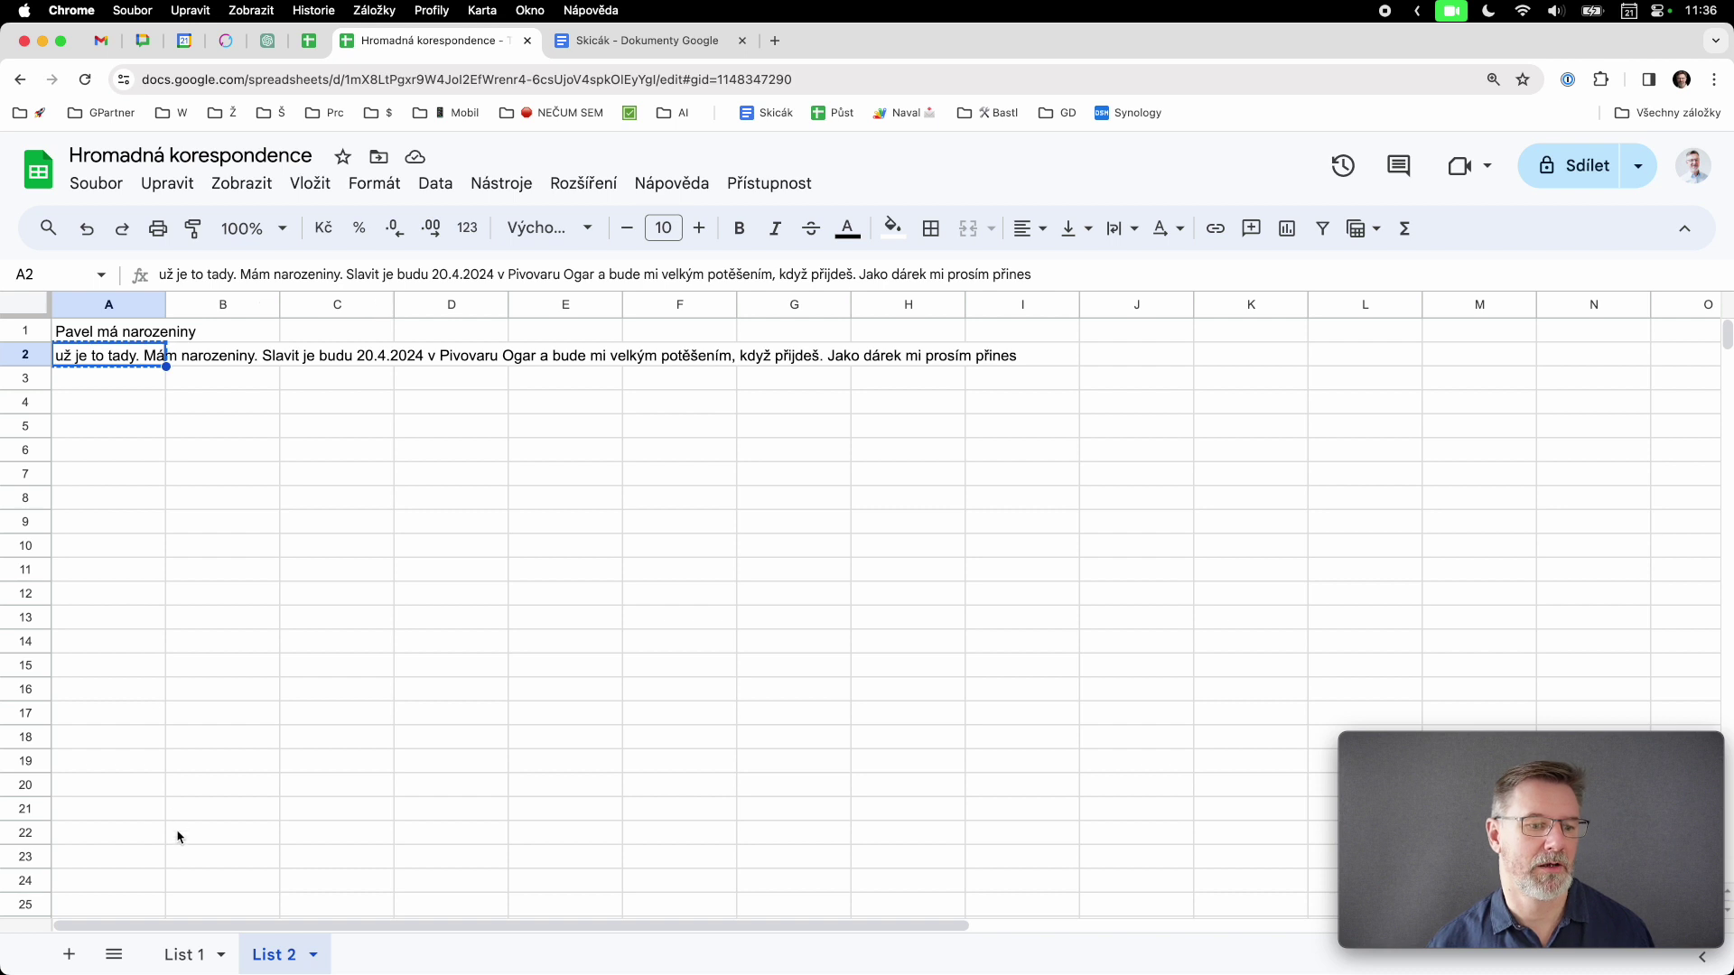
pyautogui.click(184, 954)
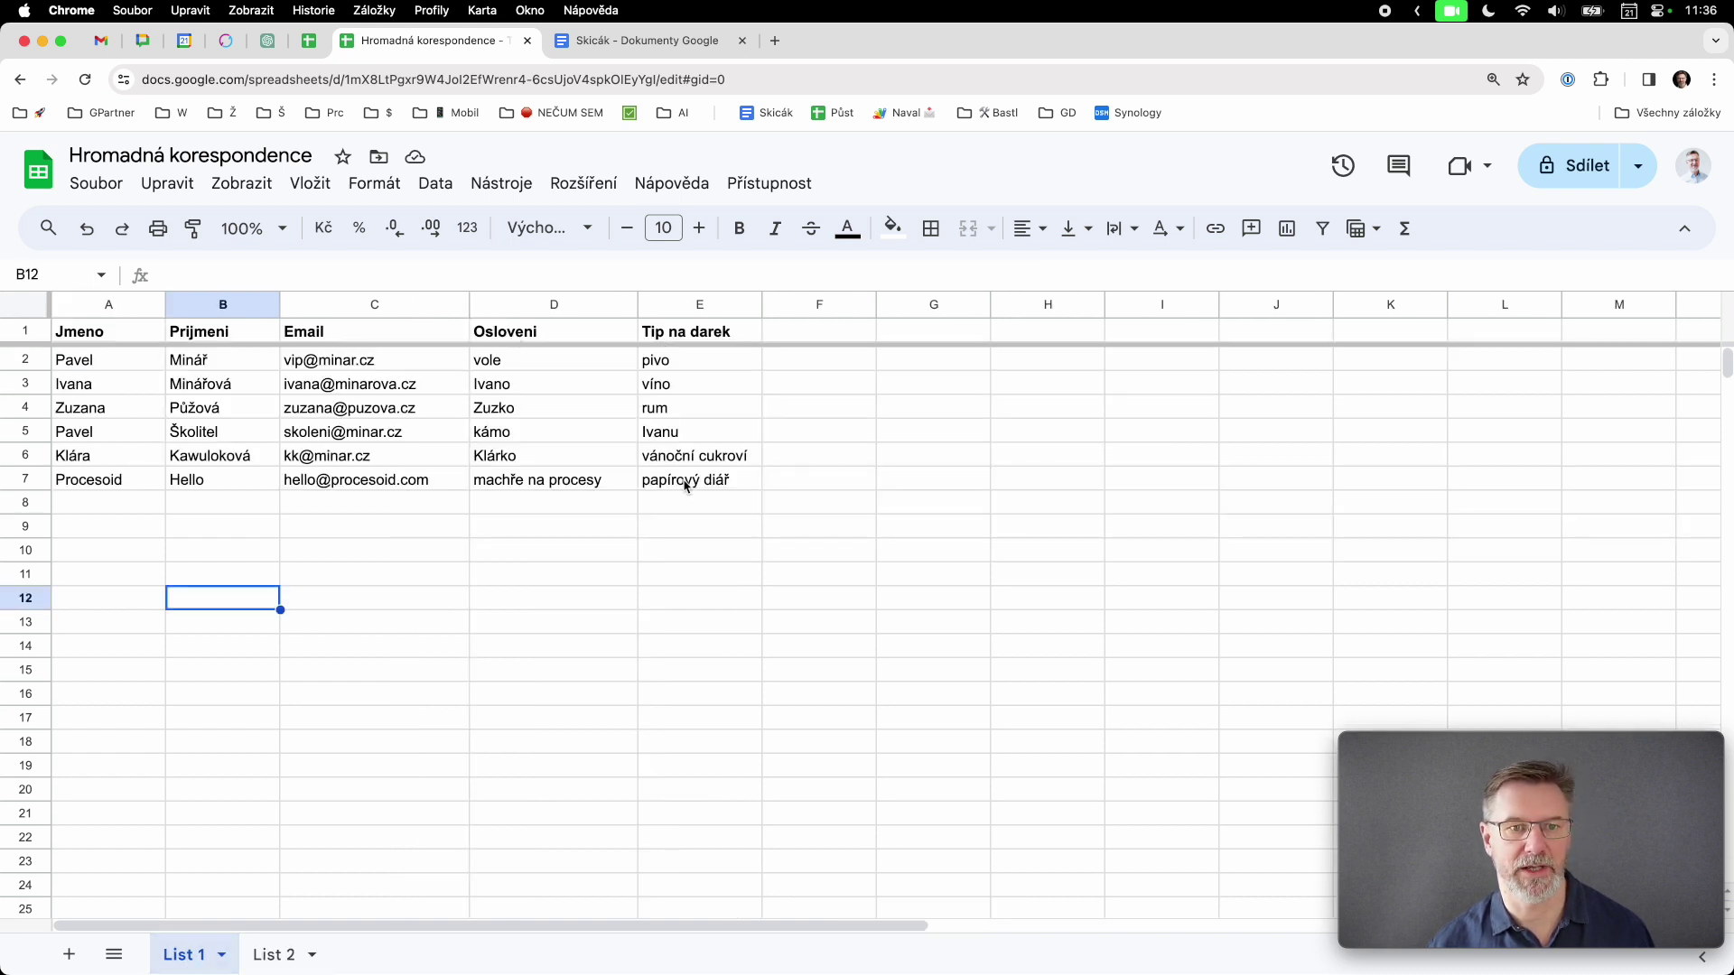
pyautogui.click(633, 41)
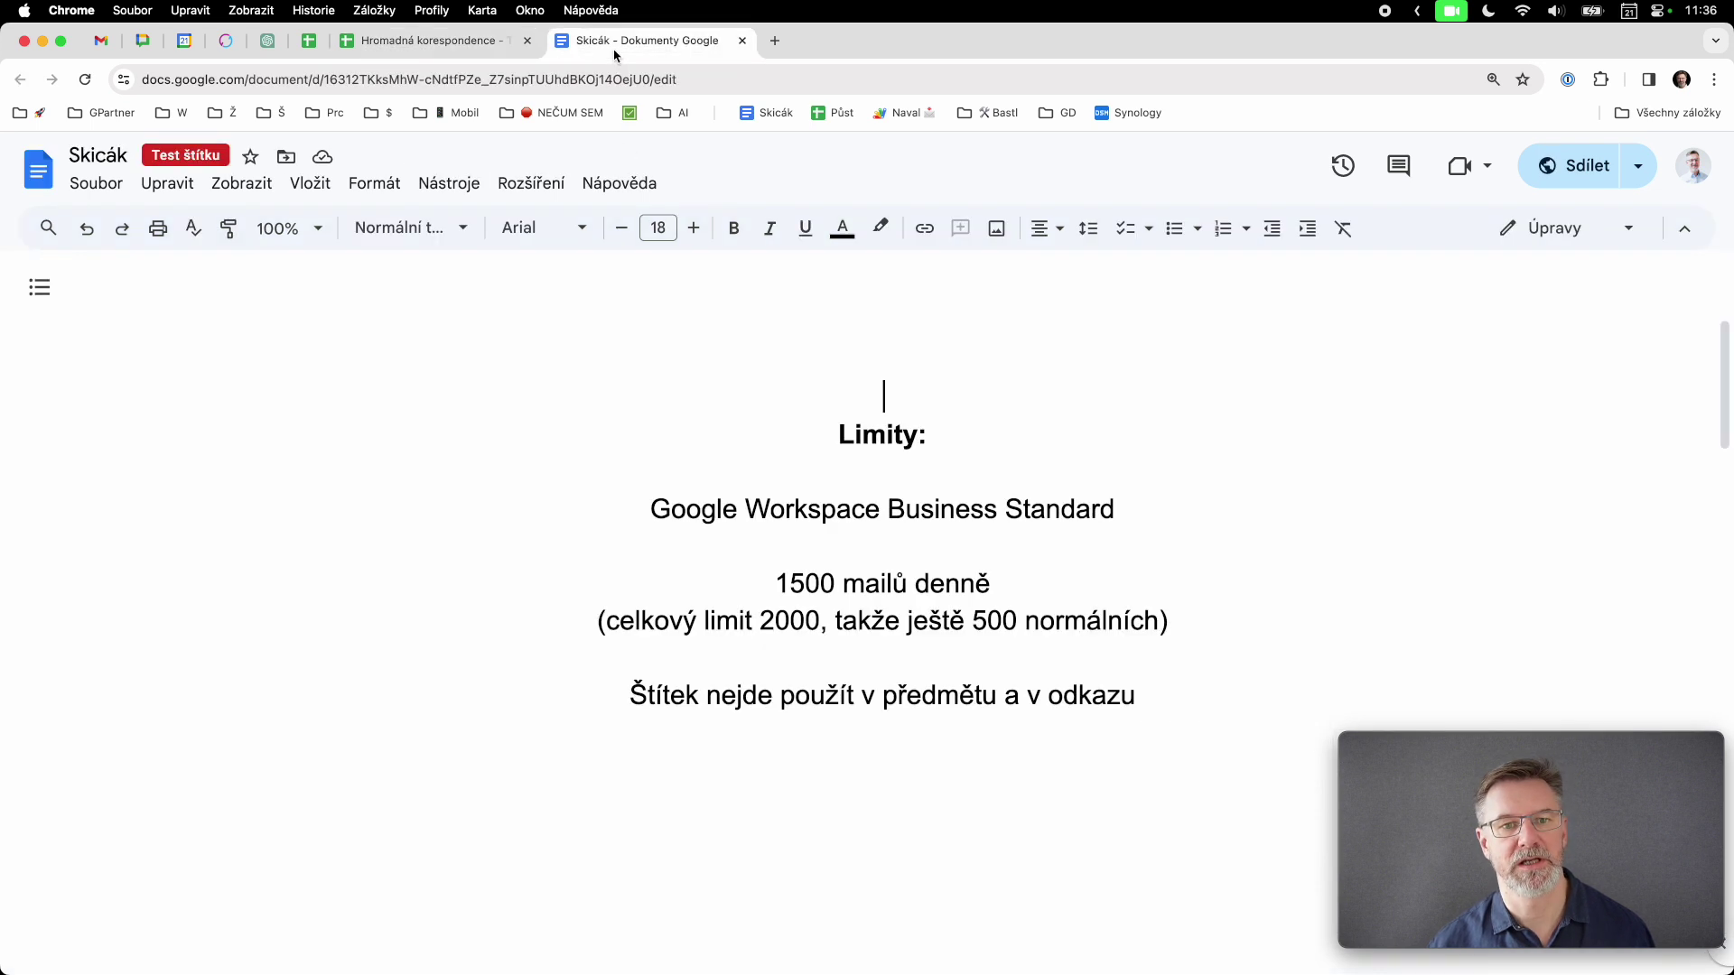